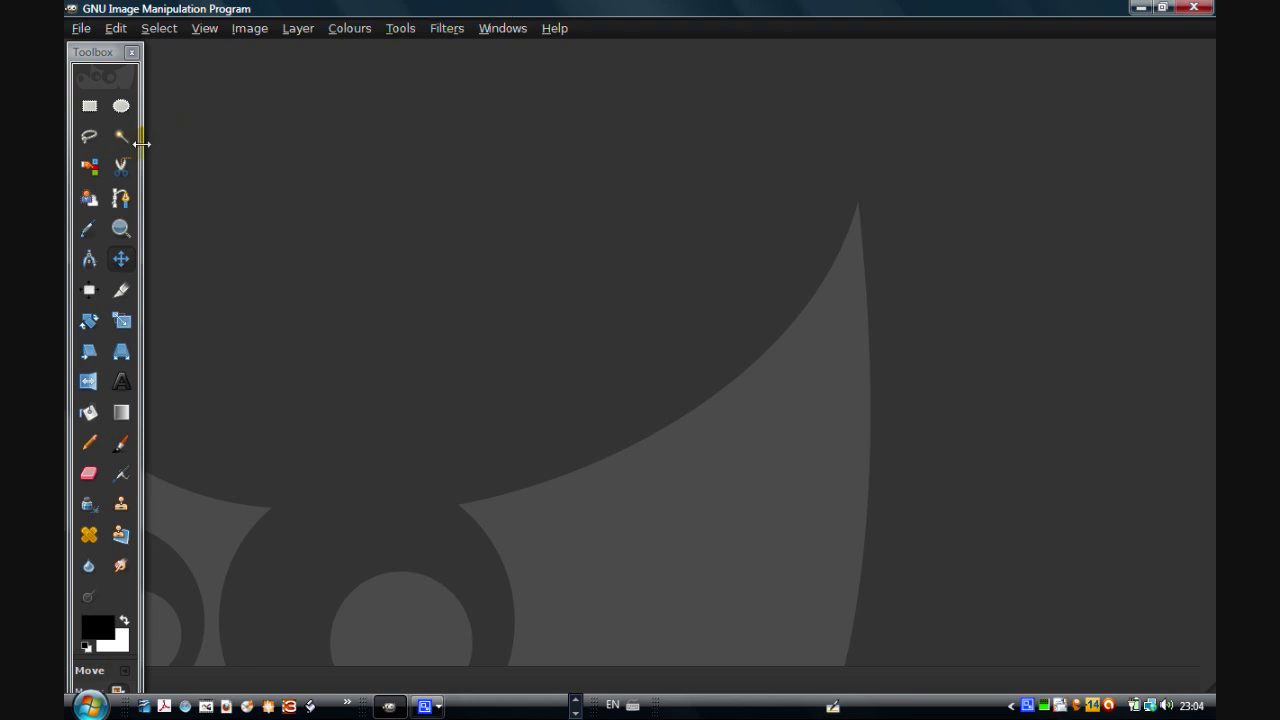
# Open GIMP's File menu to start loading an image
pyautogui.moveTo(142, 144)
pyautogui.mouseDown()
pyautogui.moveTo(311, 151)
pyautogui.moveTo(143, 146)
pyautogui.mouseUp()
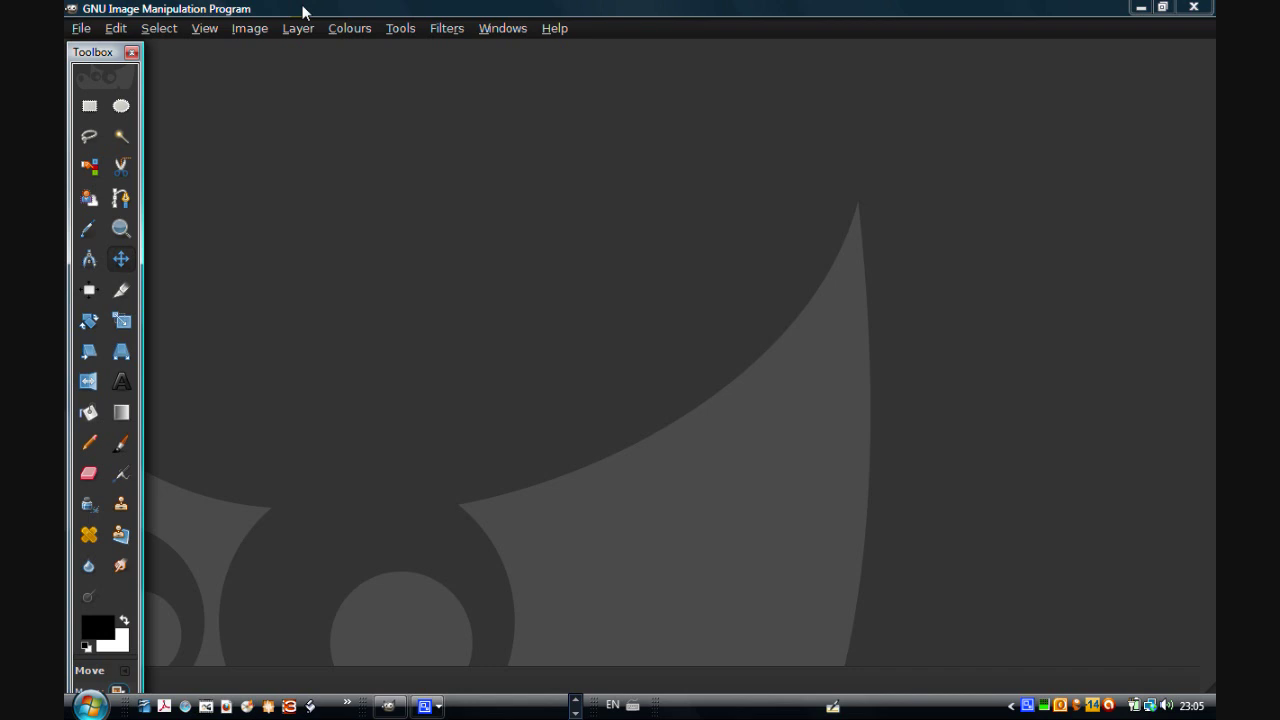
pyautogui.click(82, 30)
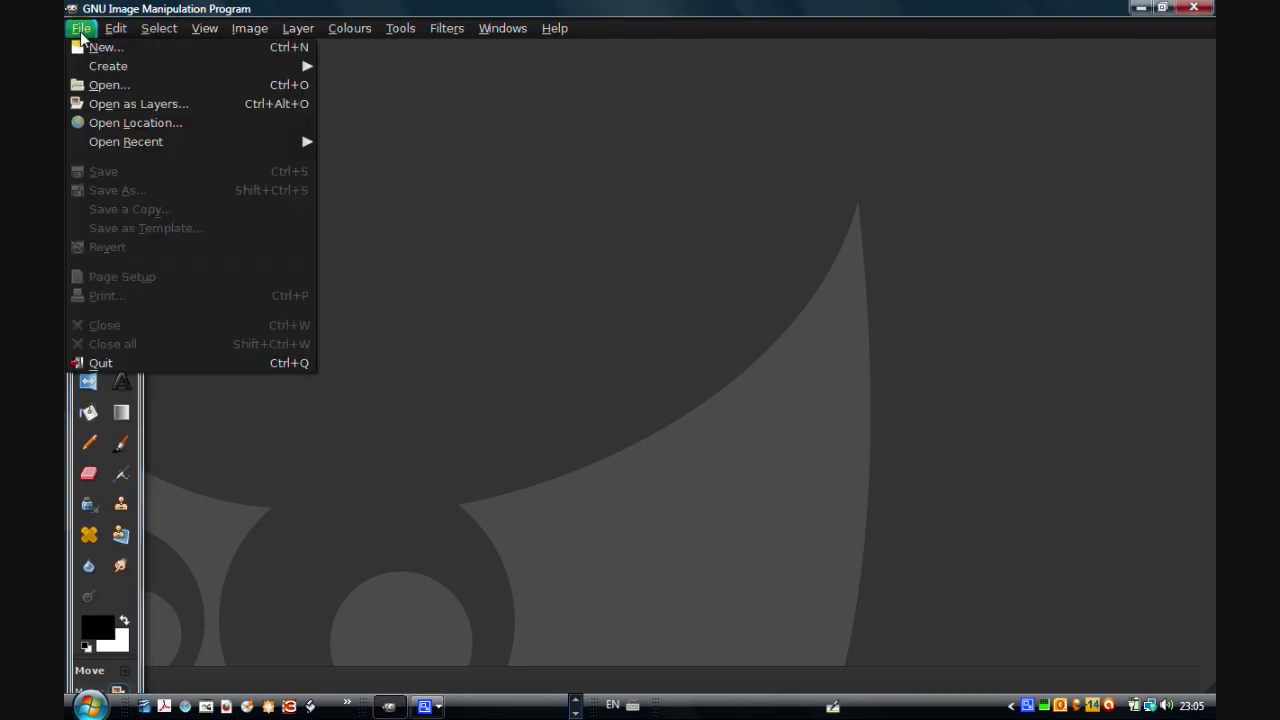
# Open fullscaleBackground10x4.xcf, the 1800x732 meadow-and-pond image, from the WetMoresPond folder
pyautogui.click(105, 86)
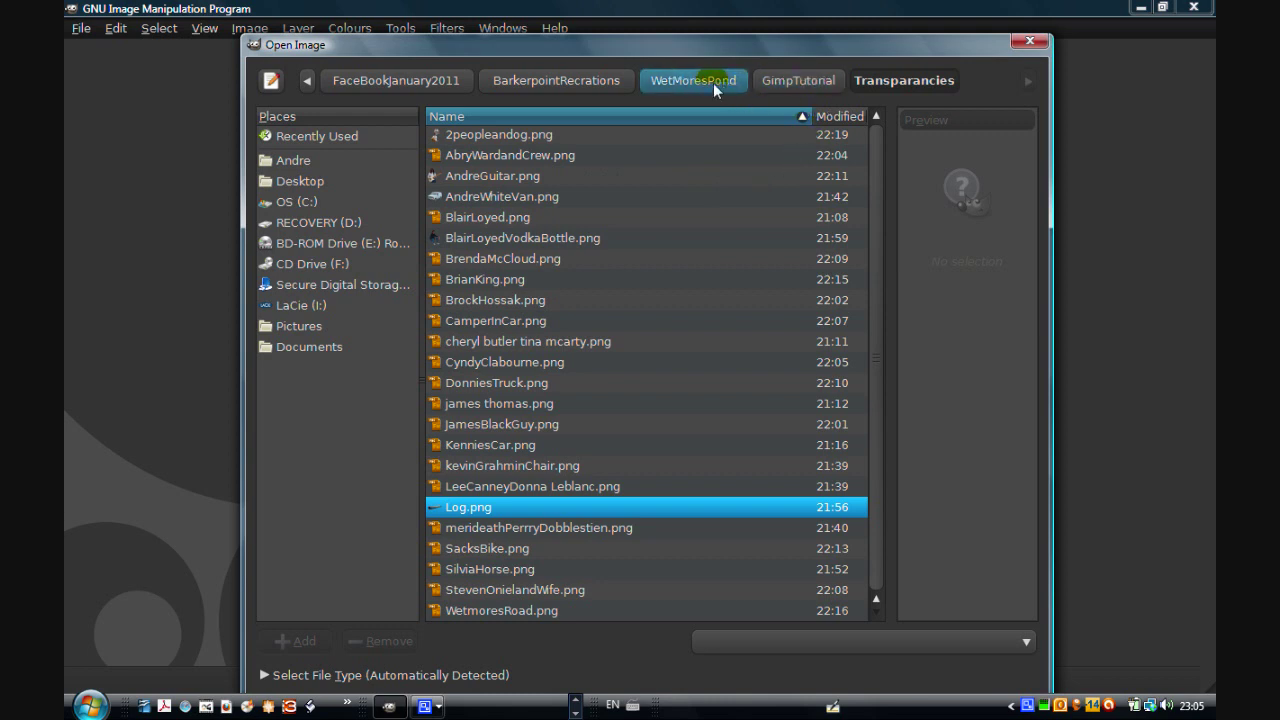
pyautogui.click(707, 80)
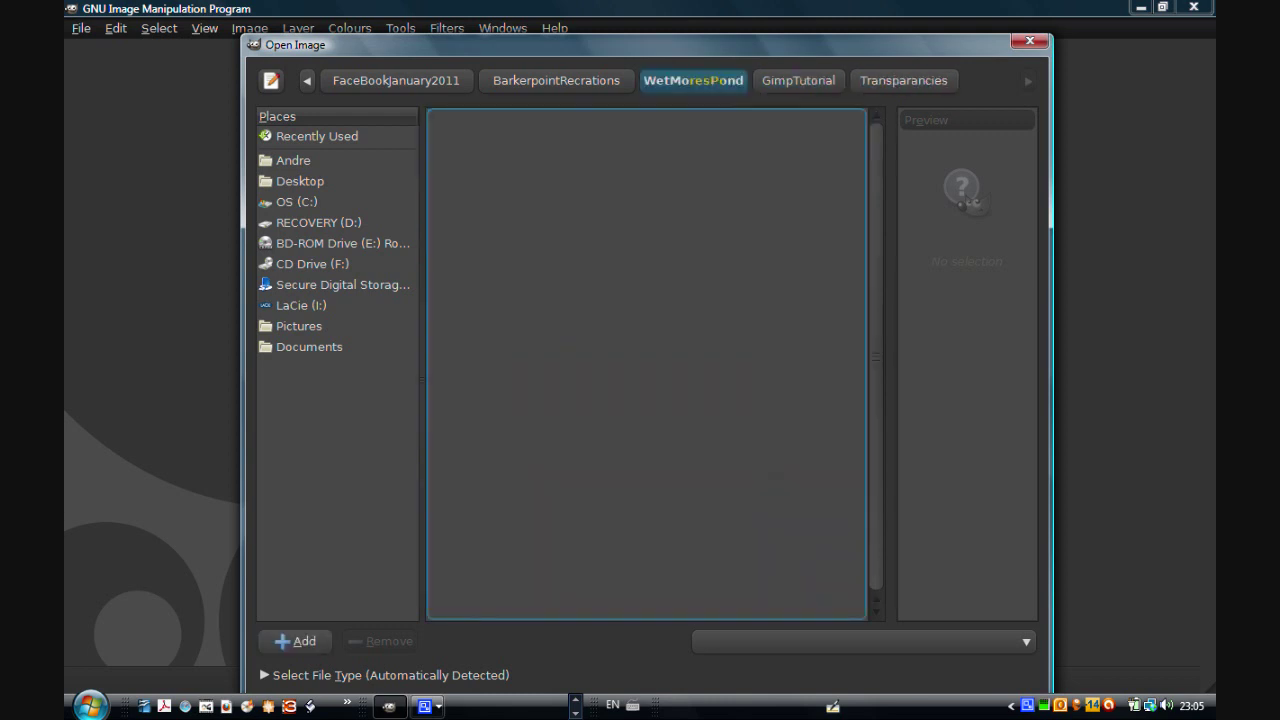
pyautogui.moveTo(881, 241); pyautogui.dragTo(884, 326)
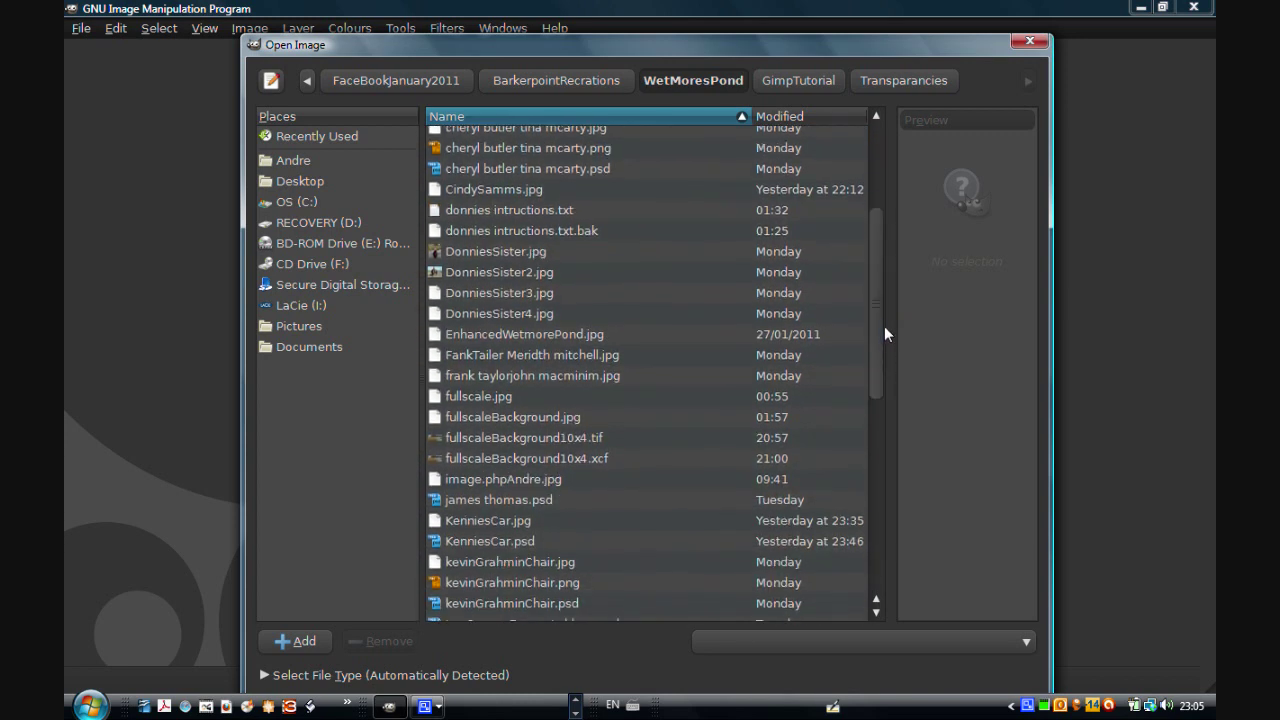
pyautogui.click(558, 458)
pyautogui.doubleClick(557, 457)
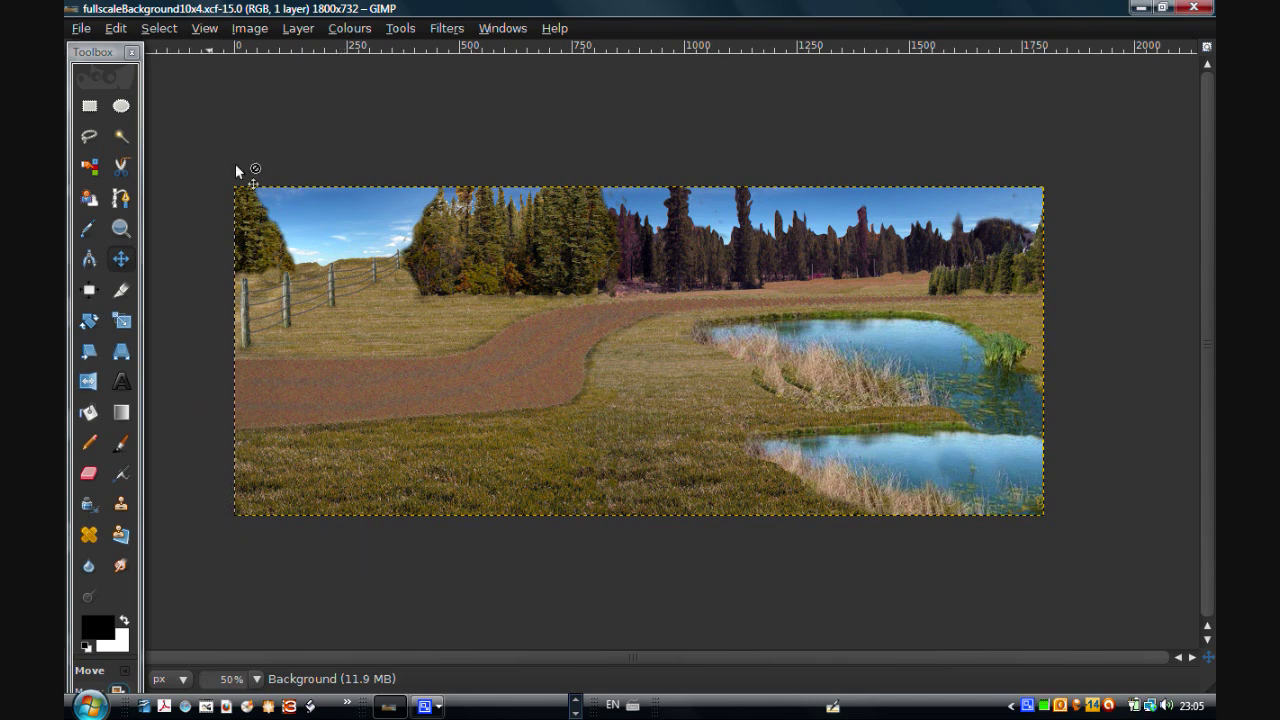
# Dock the Layers panel right of the image and toggle the Background layer's visibility off and on
pyautogui.click(493, 28)
pyautogui.moveTo(511, 68)
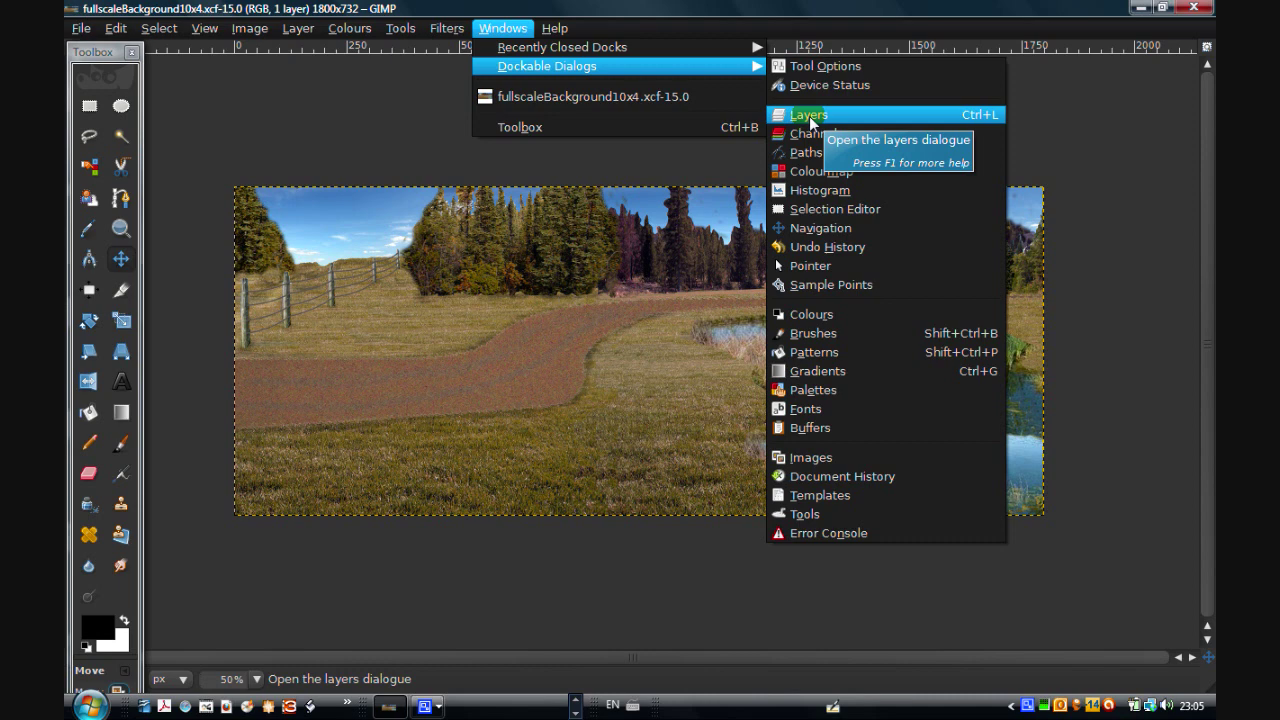
pyautogui.click(809, 116)
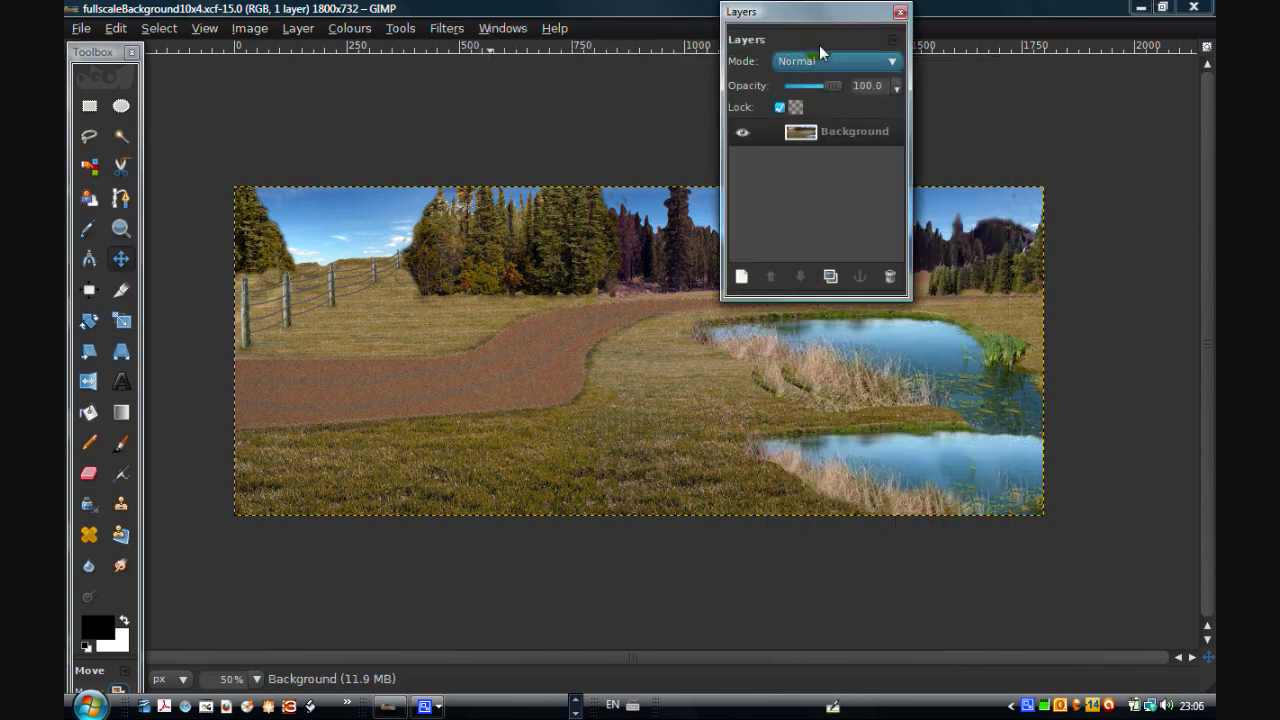
pyautogui.moveTo(815, 16); pyautogui.dragTo(1086, 75)
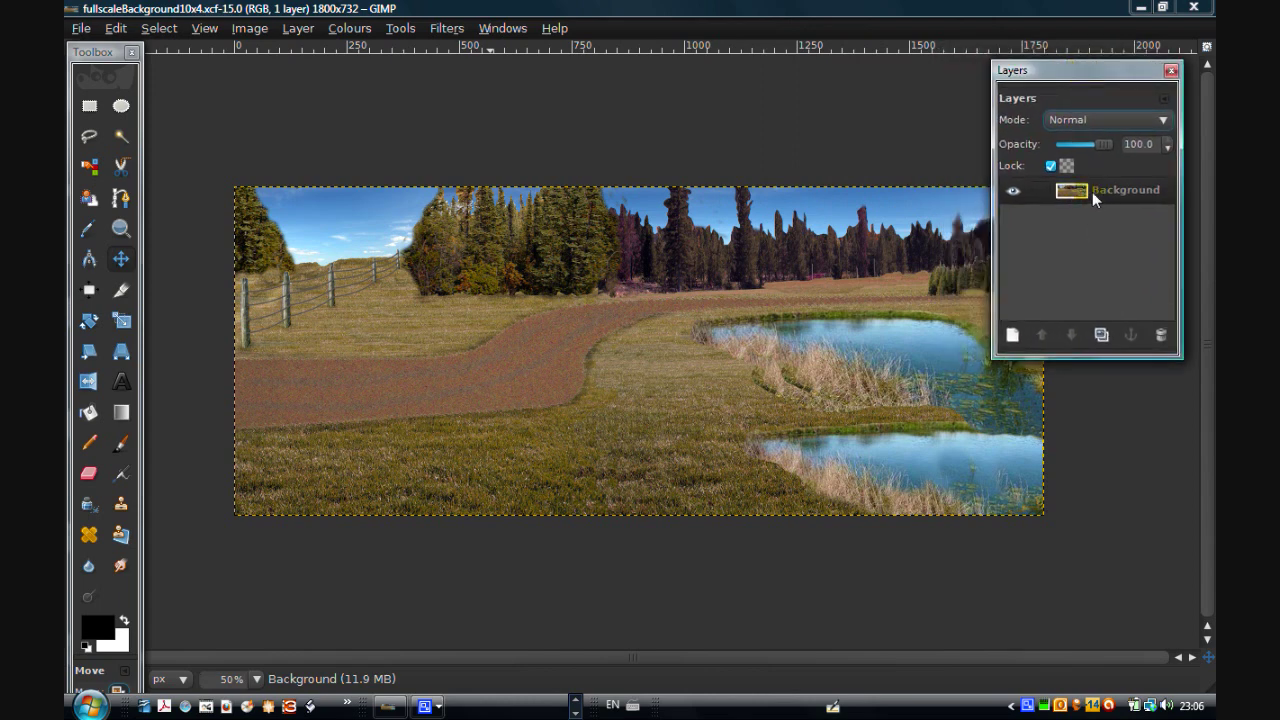
pyautogui.click(1011, 192)
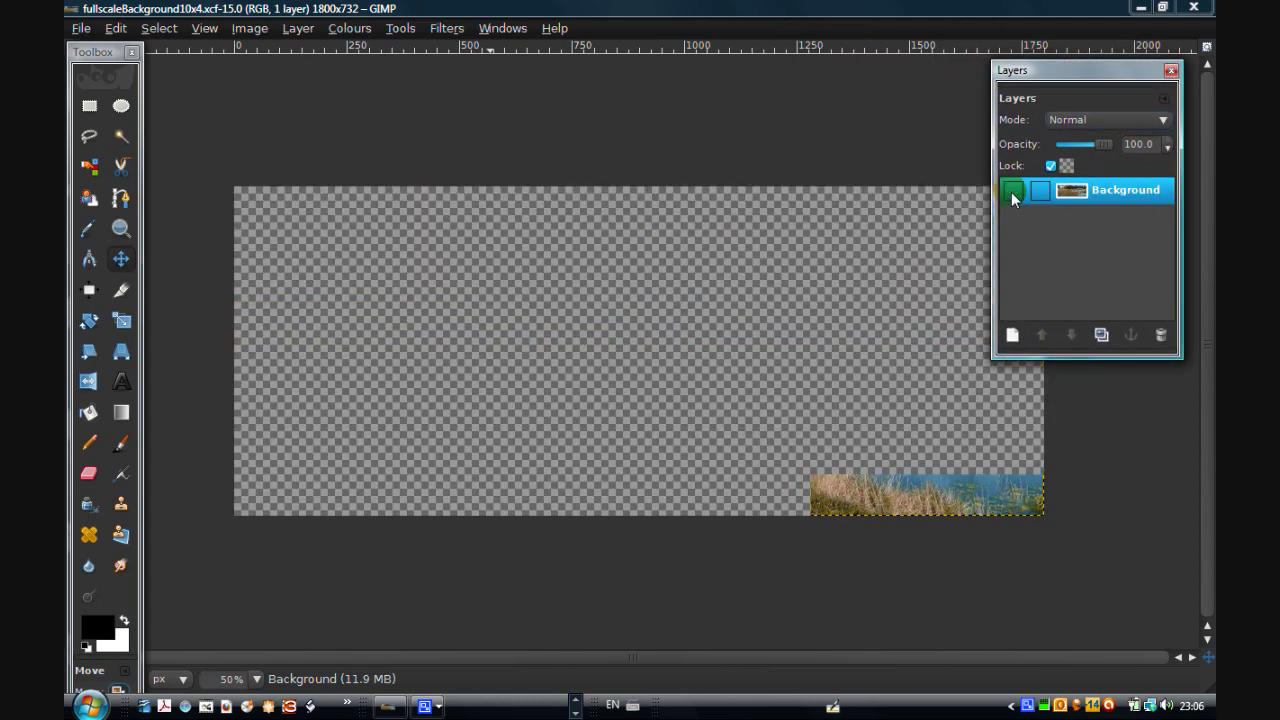
pyautogui.click(1011, 192)
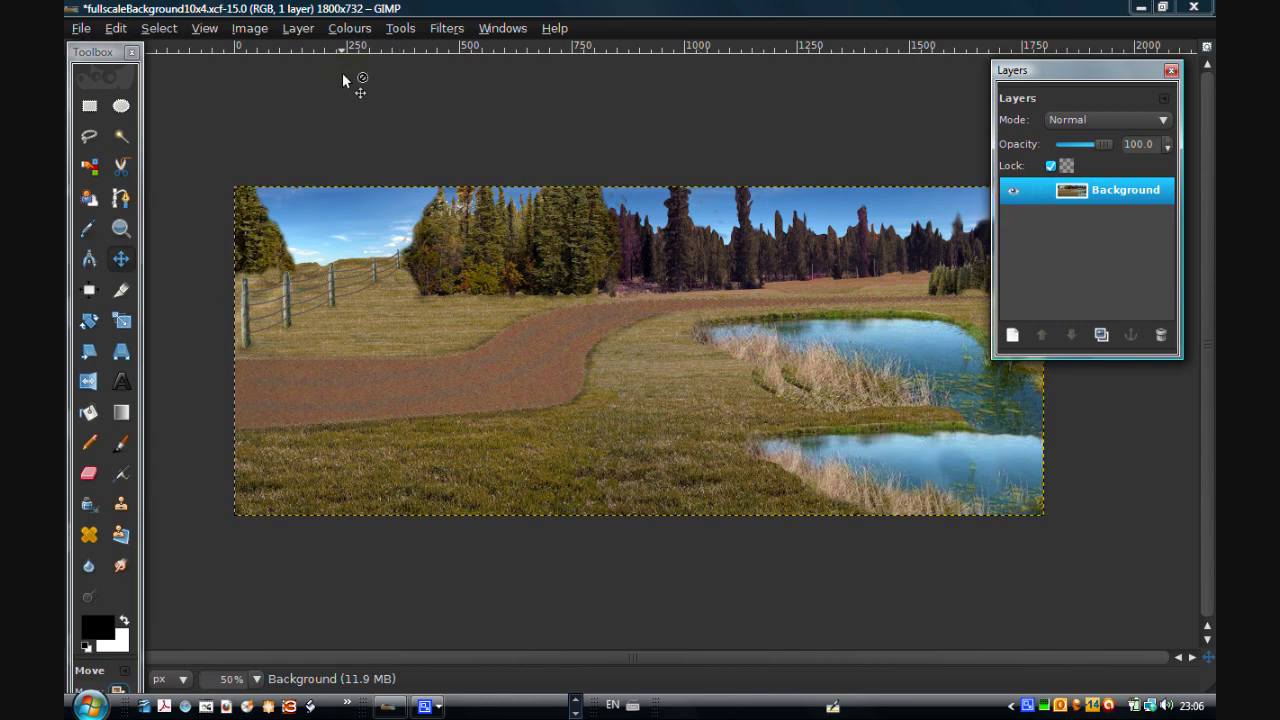
pyautogui.click(81, 30)
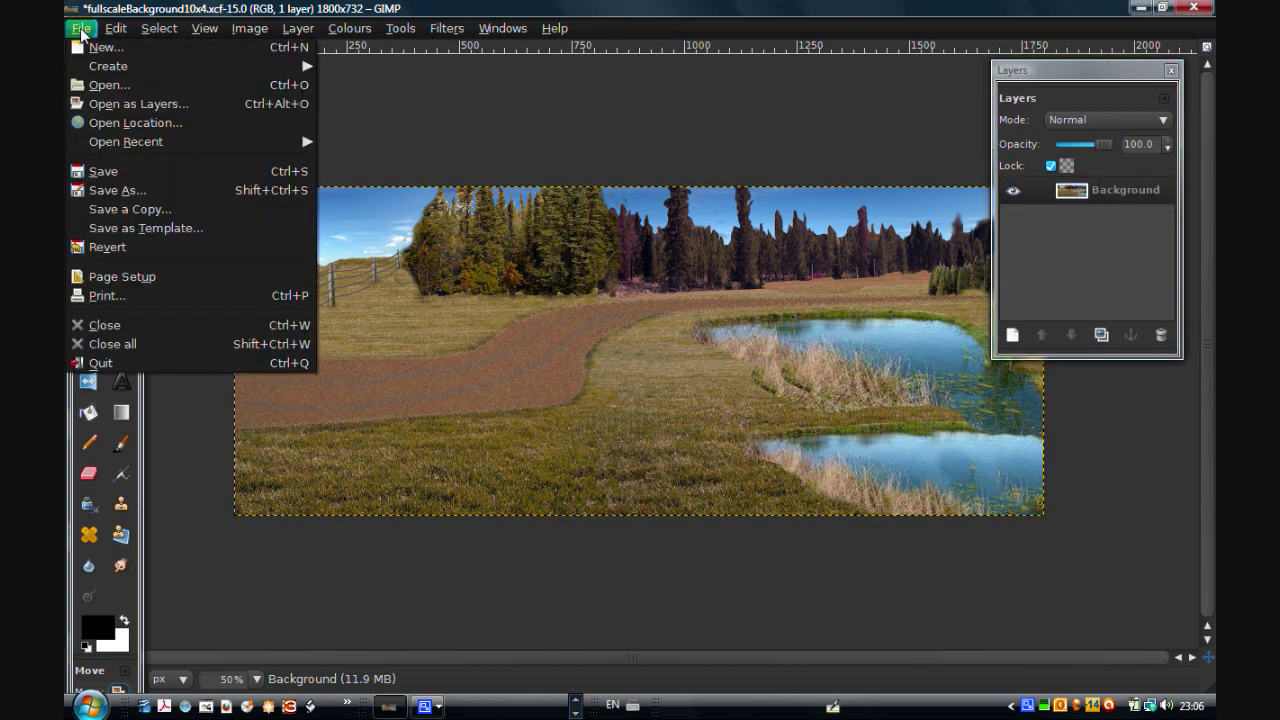
# Open the seated-man PNG from GimpTutorial > Transparancies as a new layer above the Background
pyautogui.click(115, 104)
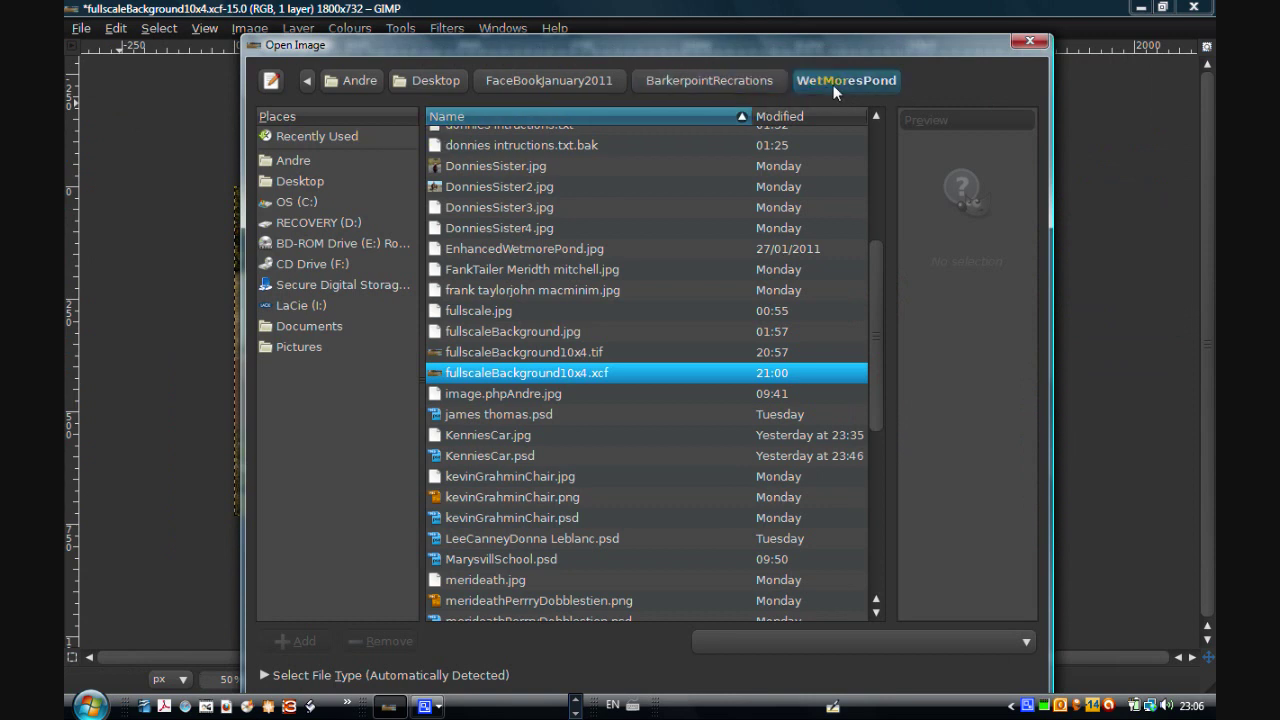
pyautogui.click(840, 79)
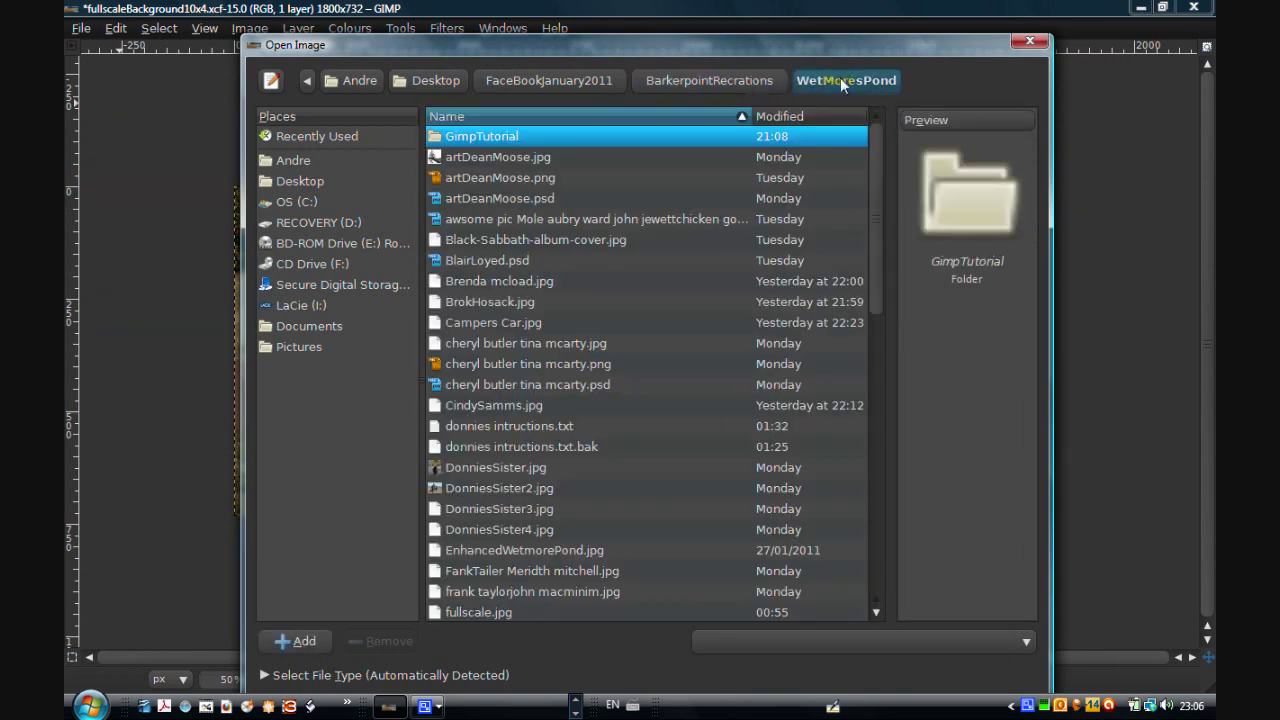
pyautogui.doubleClick(462, 137)
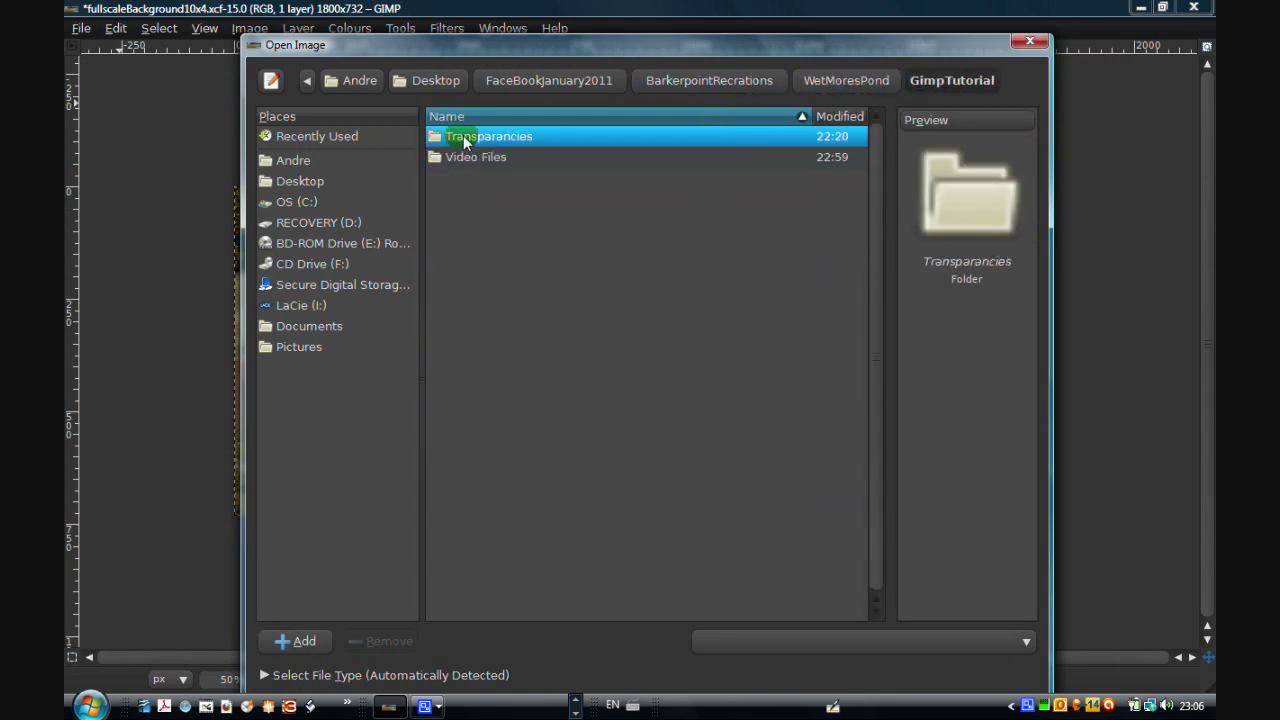
pyautogui.doubleClick(463, 137)
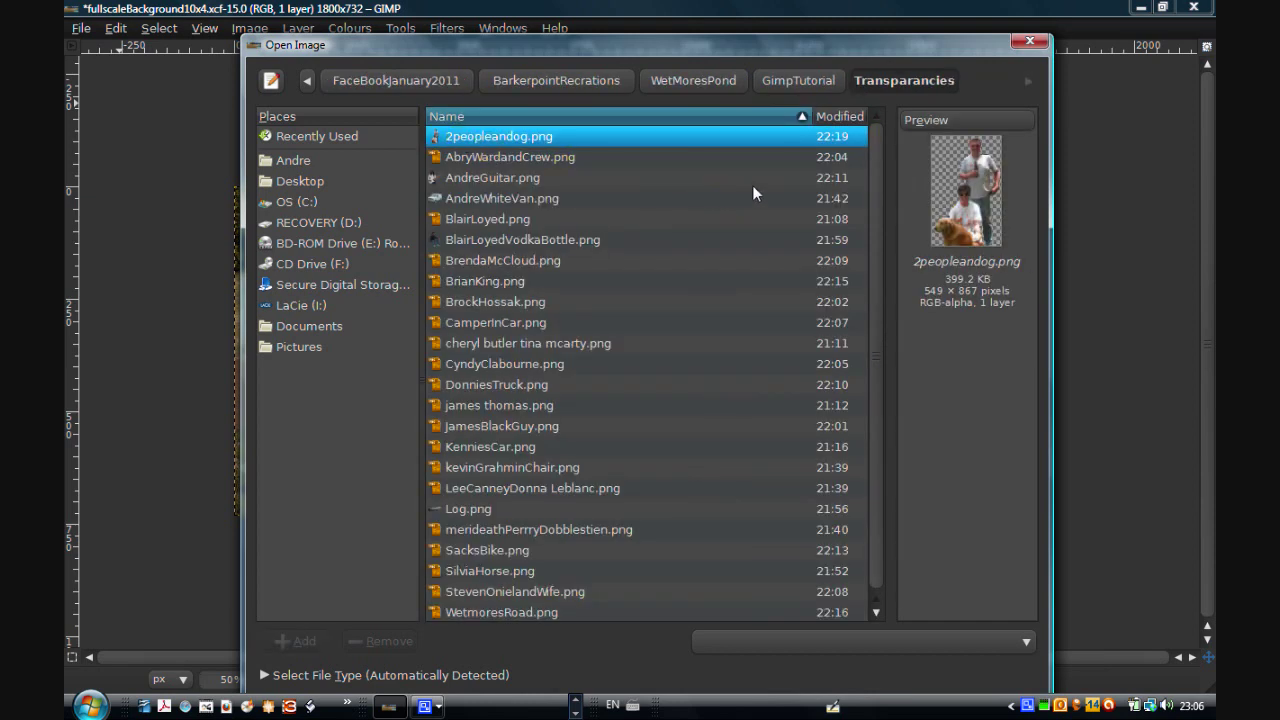
pyautogui.click(545, 240)
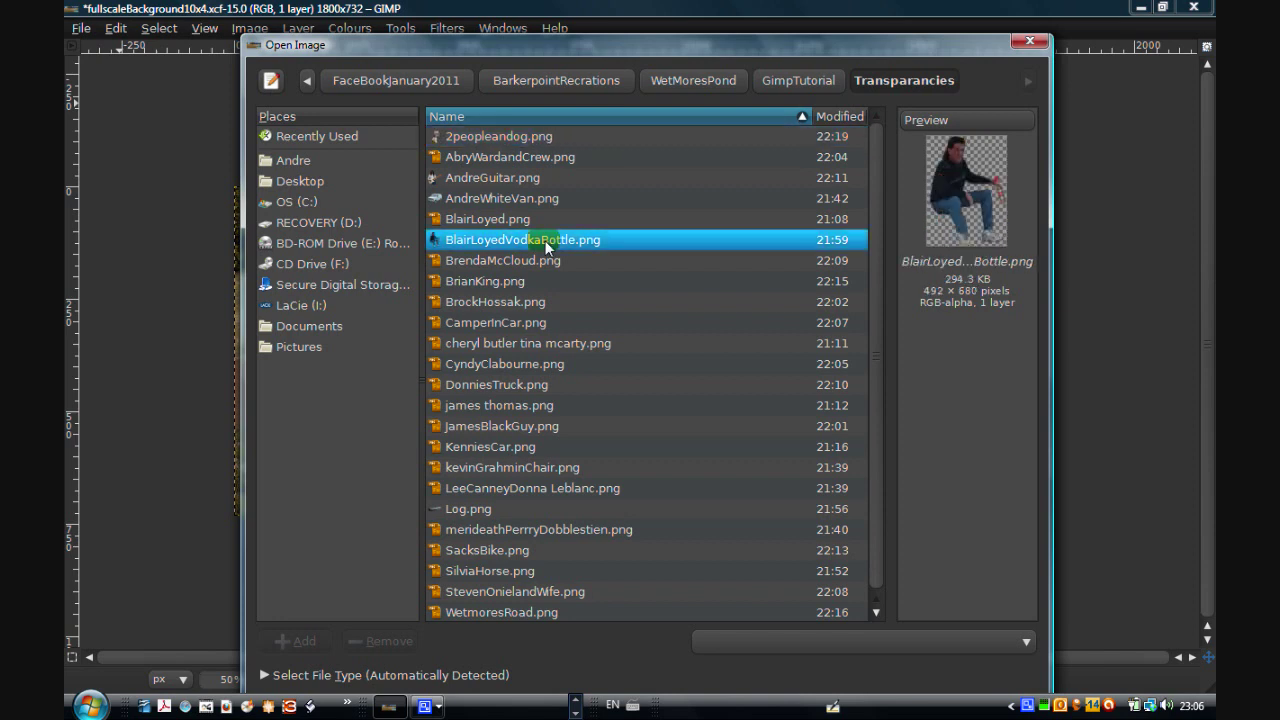
pyautogui.doubleClick(545, 240)
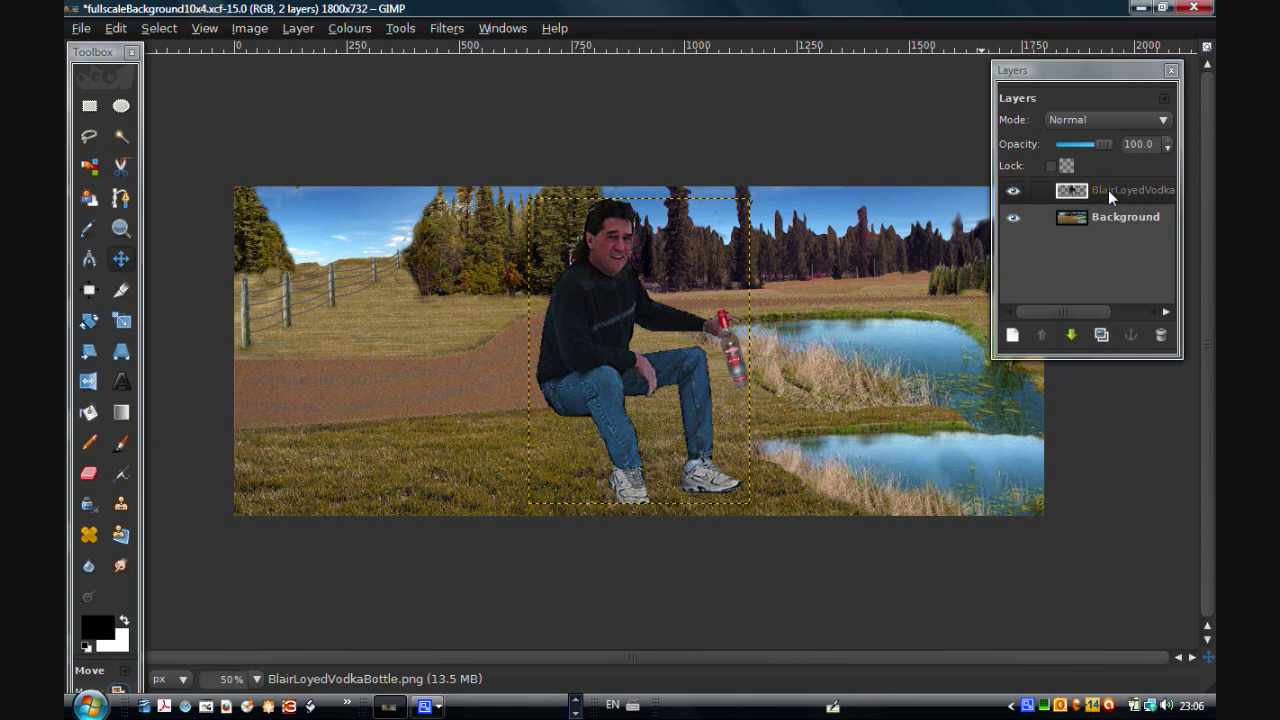
pyautogui.click(1013, 192)
pyautogui.click(1013, 192)
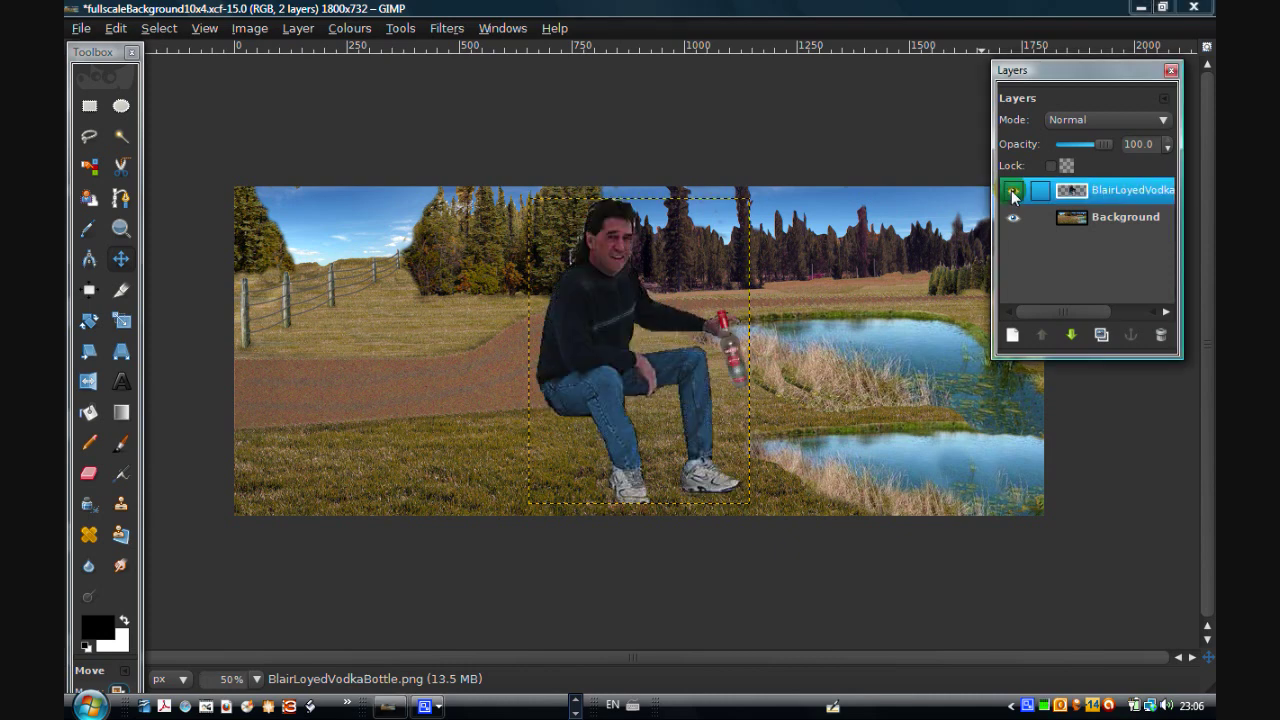
pyautogui.click(1013, 192)
pyautogui.click(1013, 192)
pyautogui.click(1013, 192)
pyautogui.click(1013, 192)
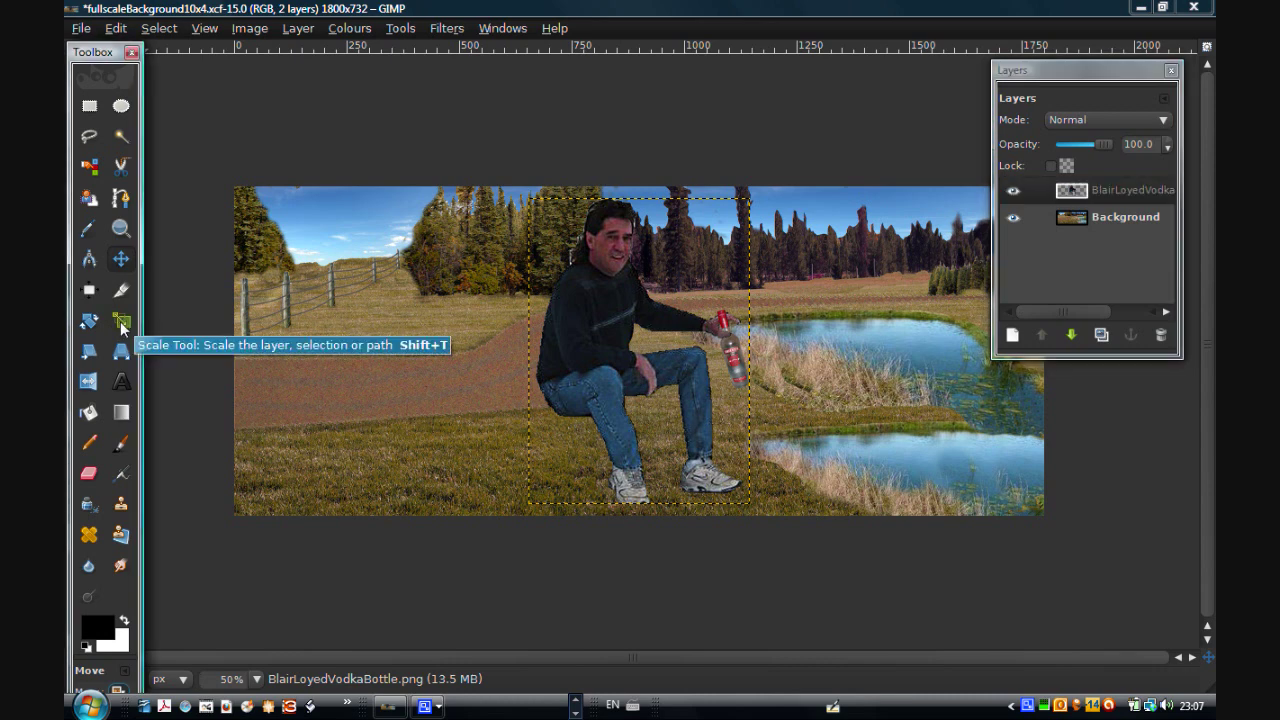
# Scale the seated man's layer with linked width and height, previewing it at 305 × 422 pixels
pyautogui.click(313, 233)
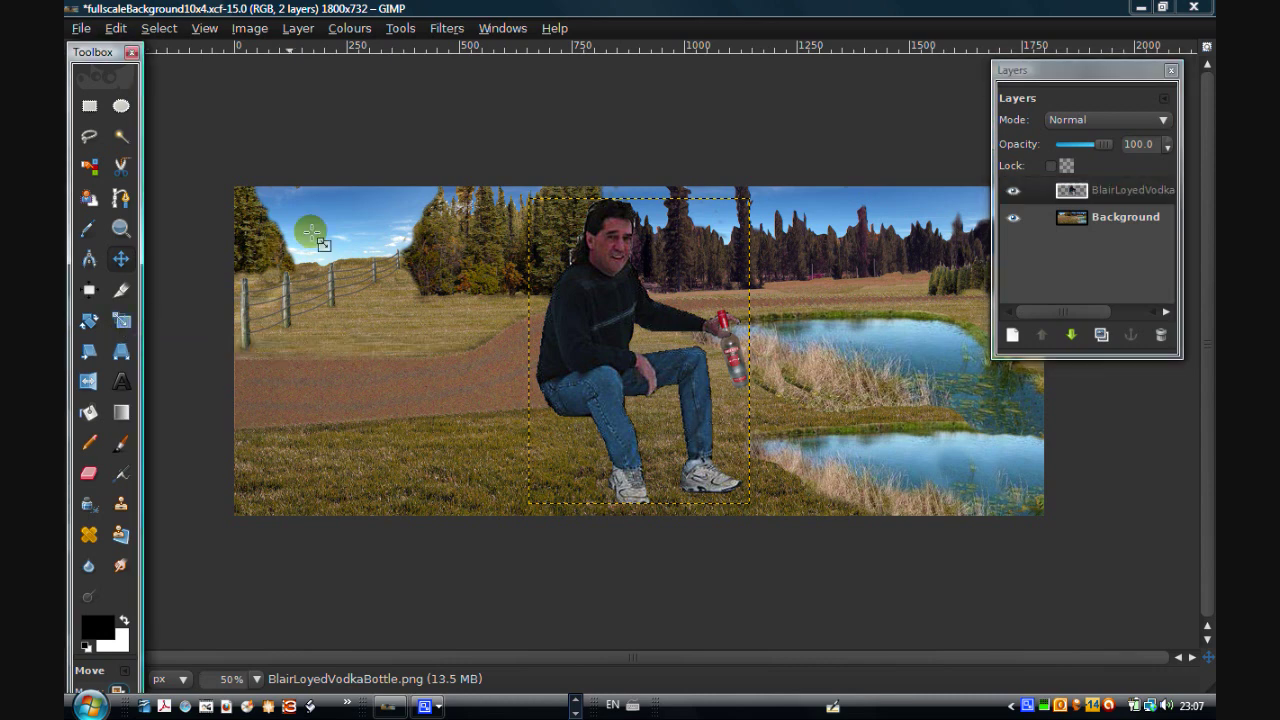
pyautogui.click(535, 205)
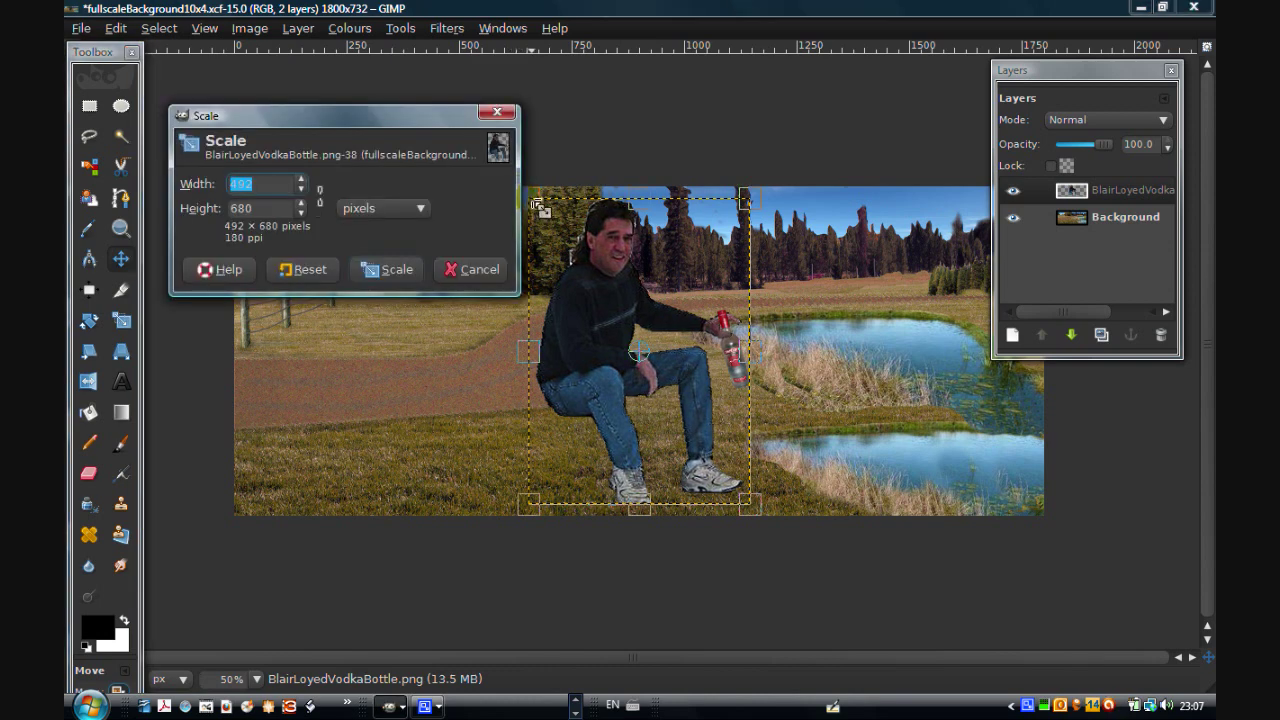
pyautogui.moveTo(536, 203); pyautogui.dragTo(380, 320)
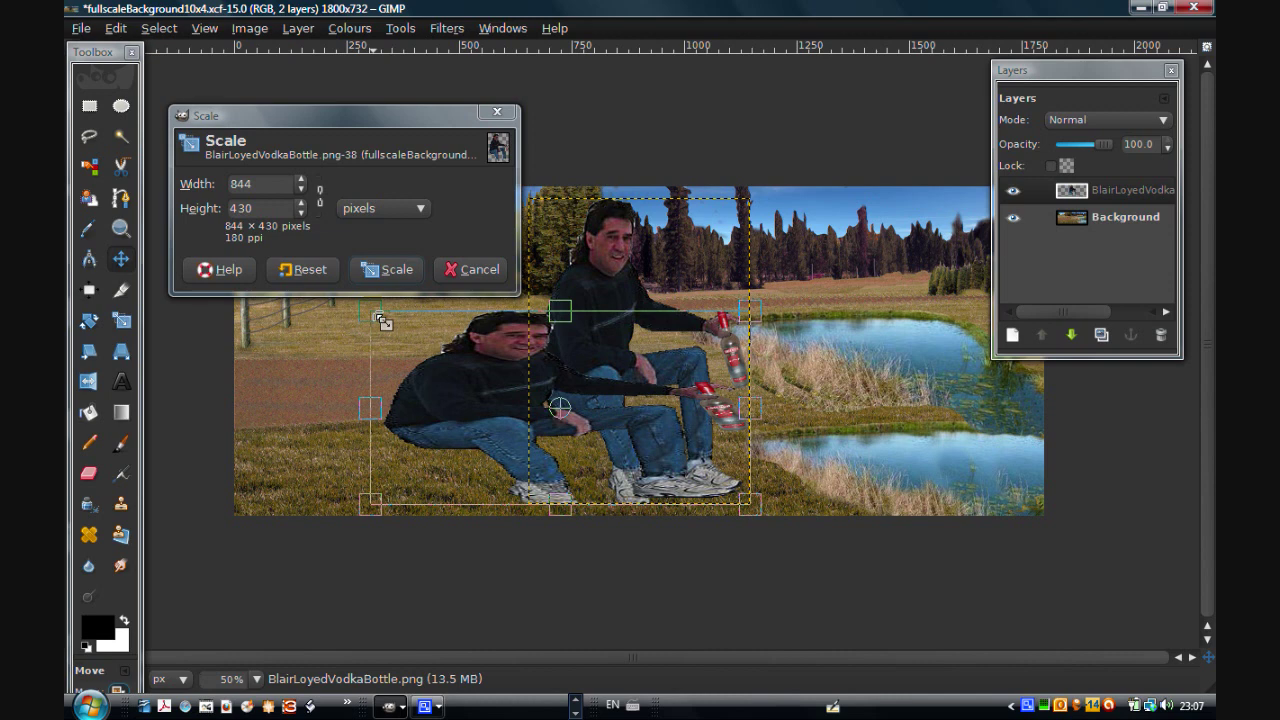
pyautogui.moveTo(380, 320); pyautogui.dragTo(545, 222)
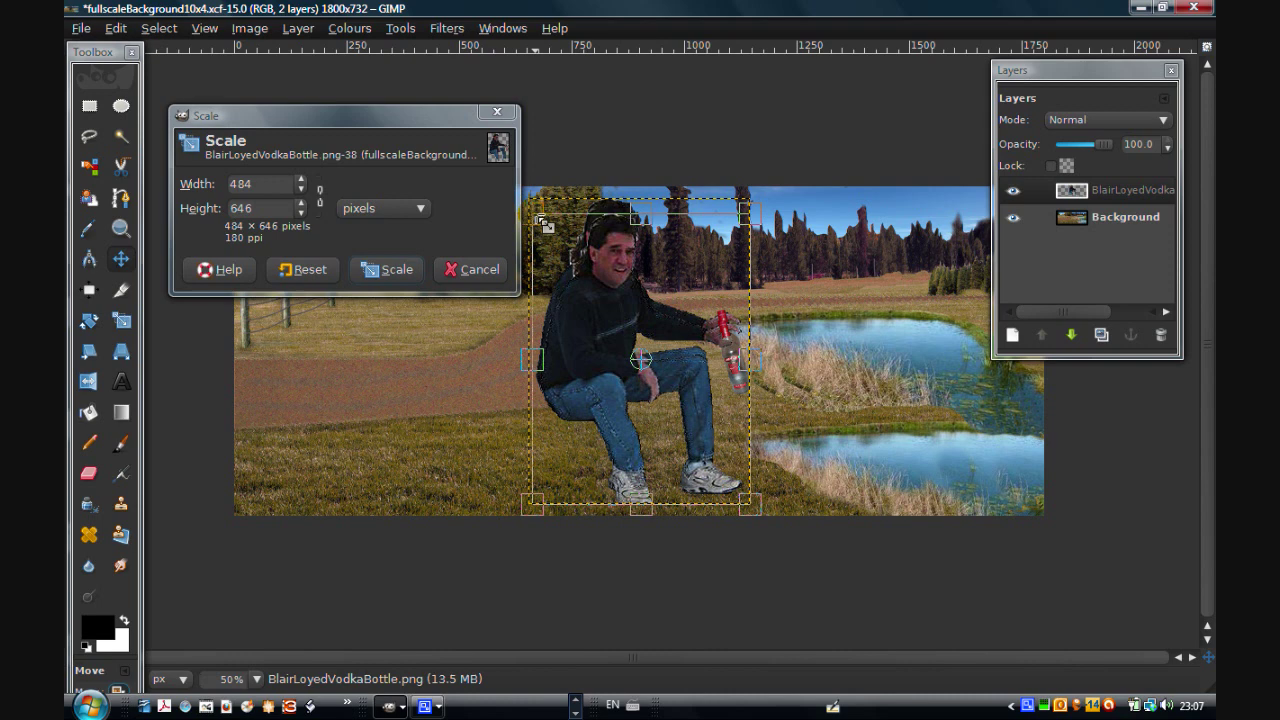
pyautogui.press('ctrl')
pyautogui.moveTo(545, 224); pyautogui.dragTo(637, 321)
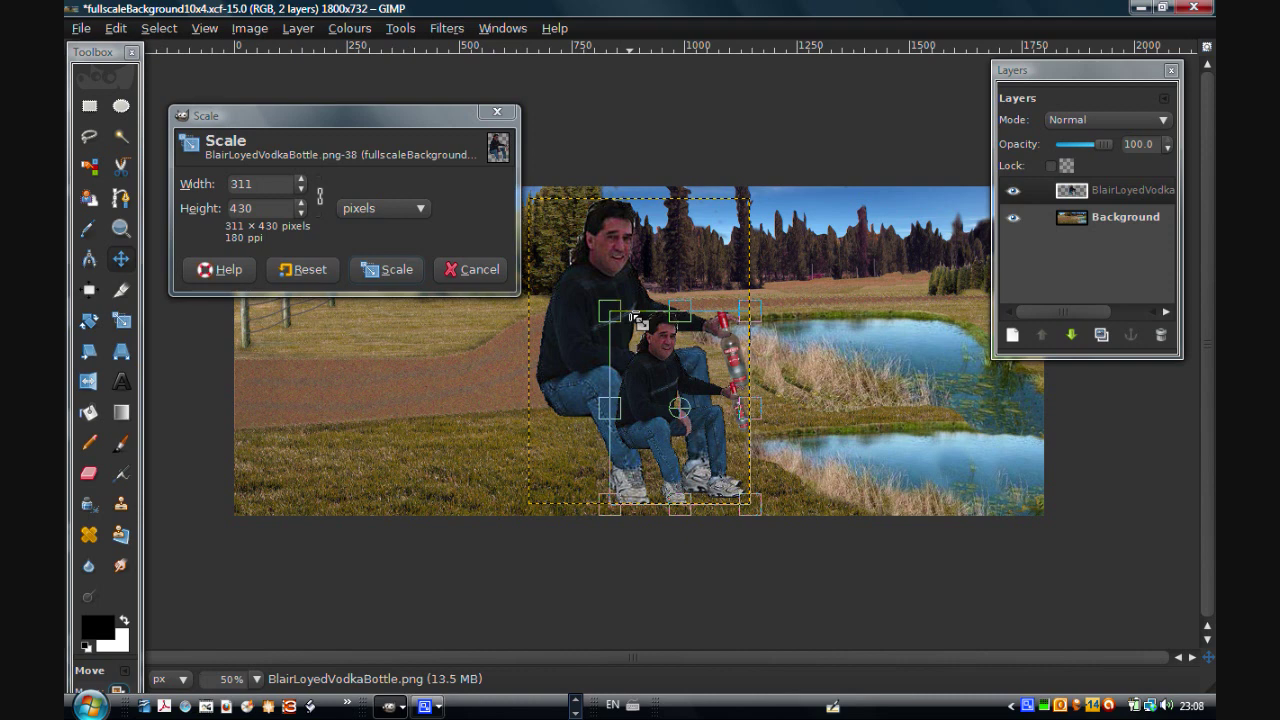
pyautogui.moveTo(636, 318); pyautogui.dragTo(600, 313)
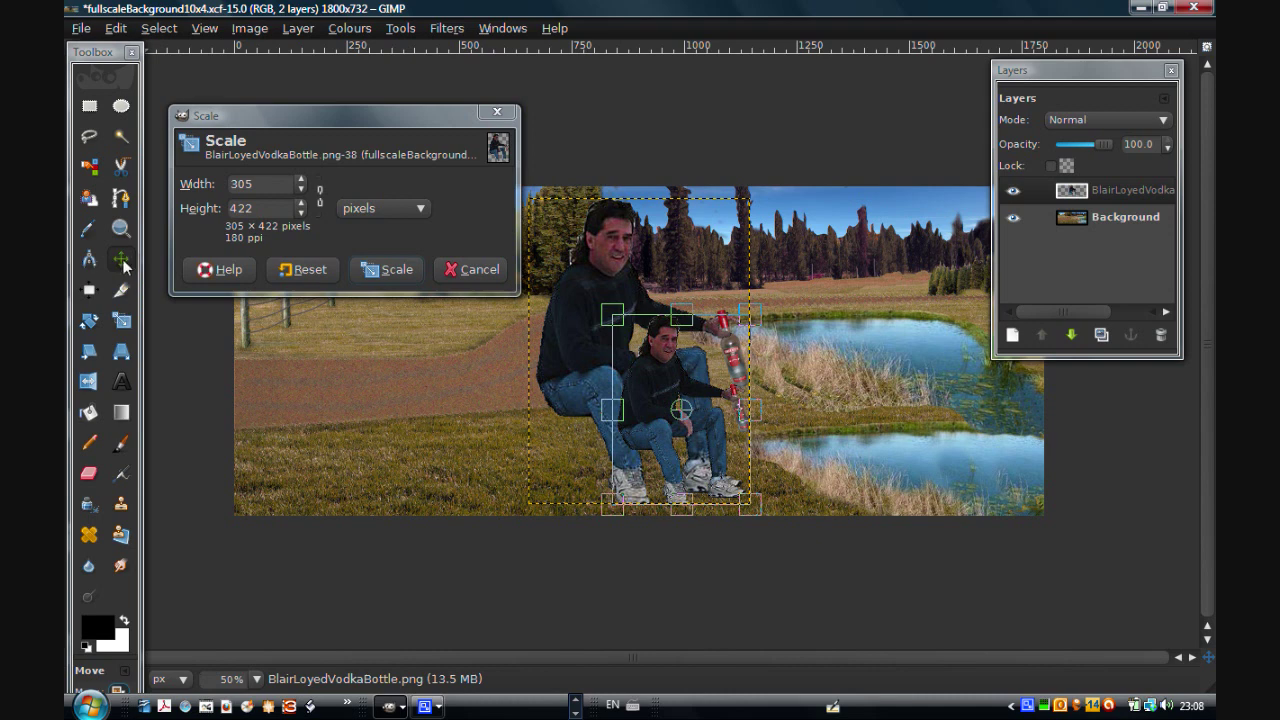
# Apply a 205 × 284 pixel scale to the man and move him onto the grass left of centre
pyautogui.click(121, 261)
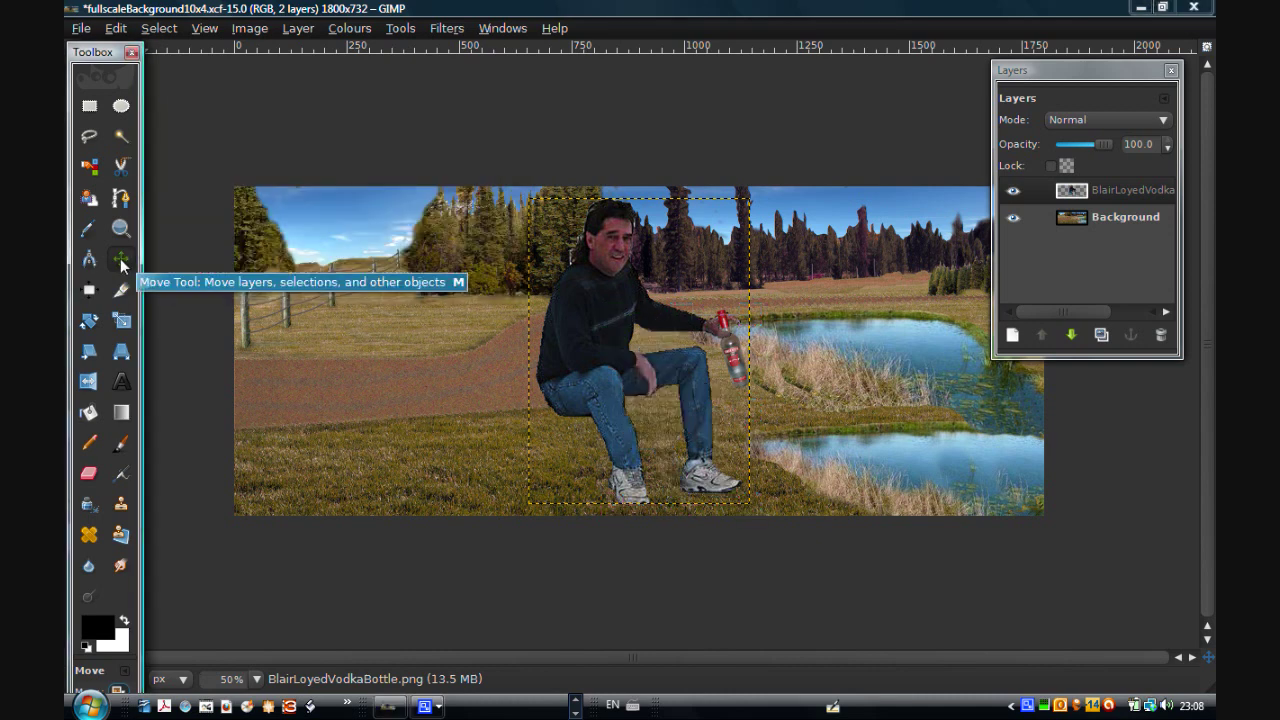
pyautogui.moveTo(604, 341); pyautogui.dragTo(386, 347)
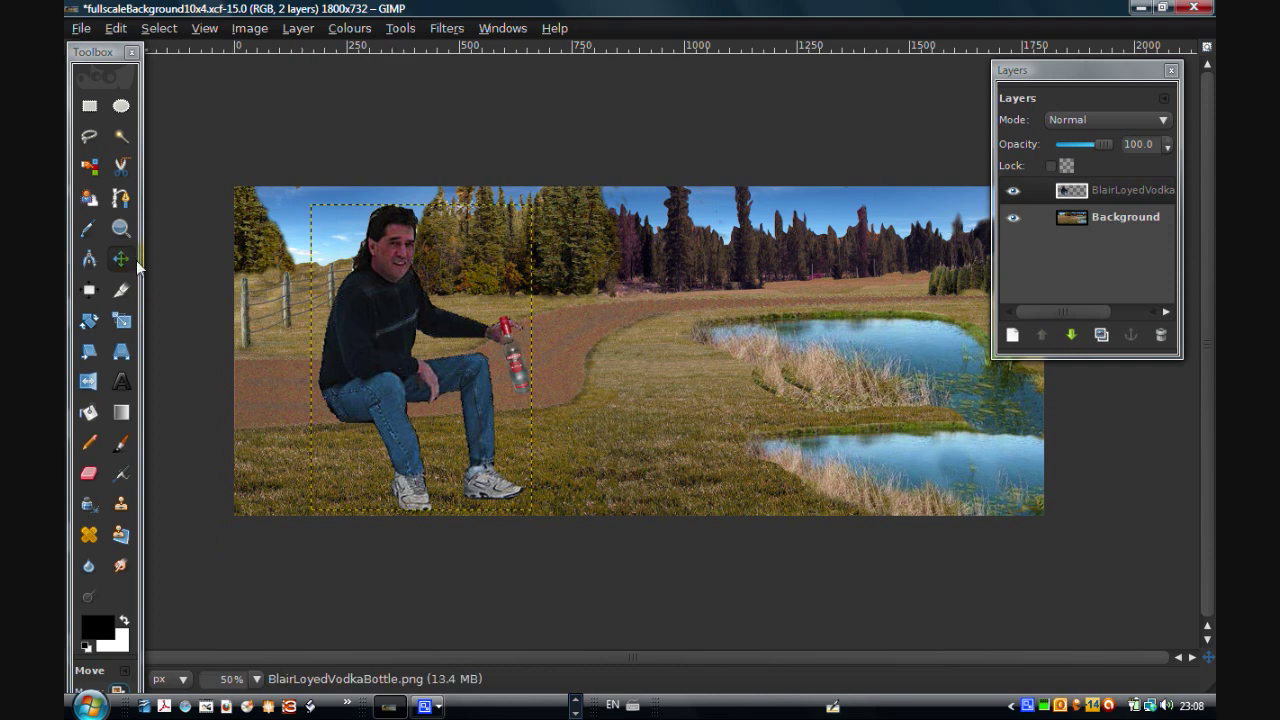
pyautogui.click(129, 320)
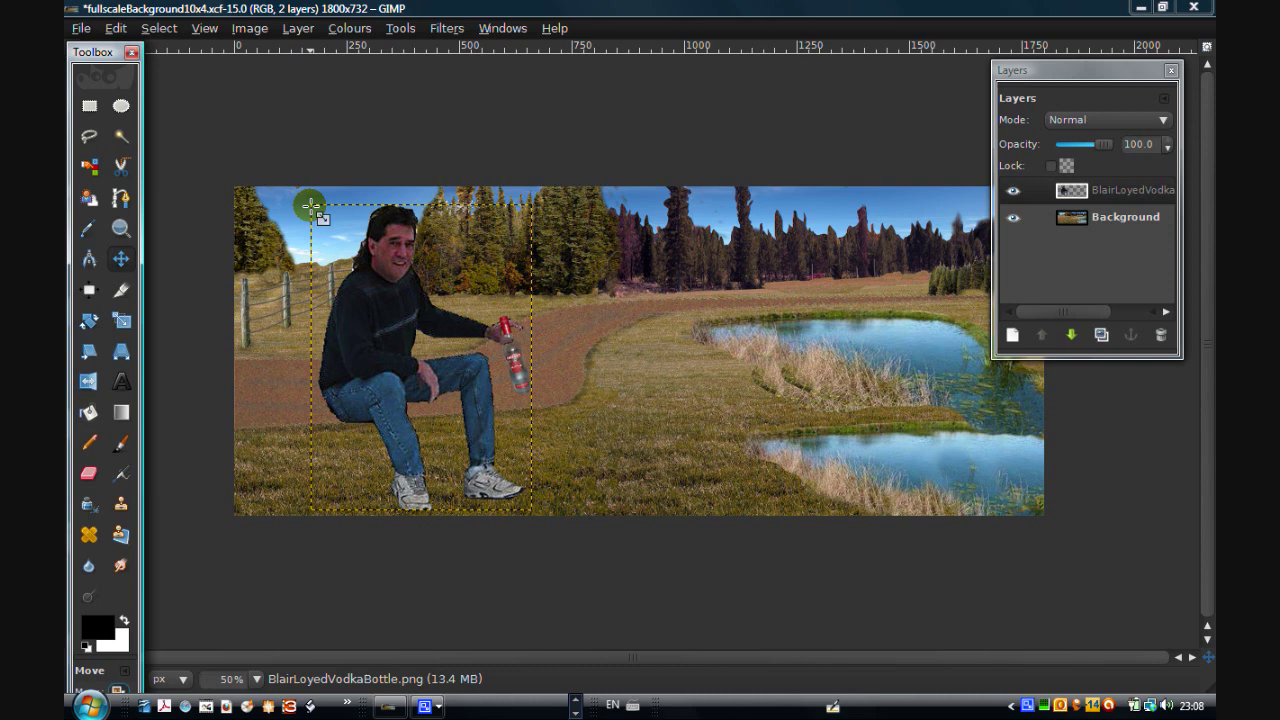
pyautogui.moveTo(311, 206); pyautogui.dragTo(447, 385)
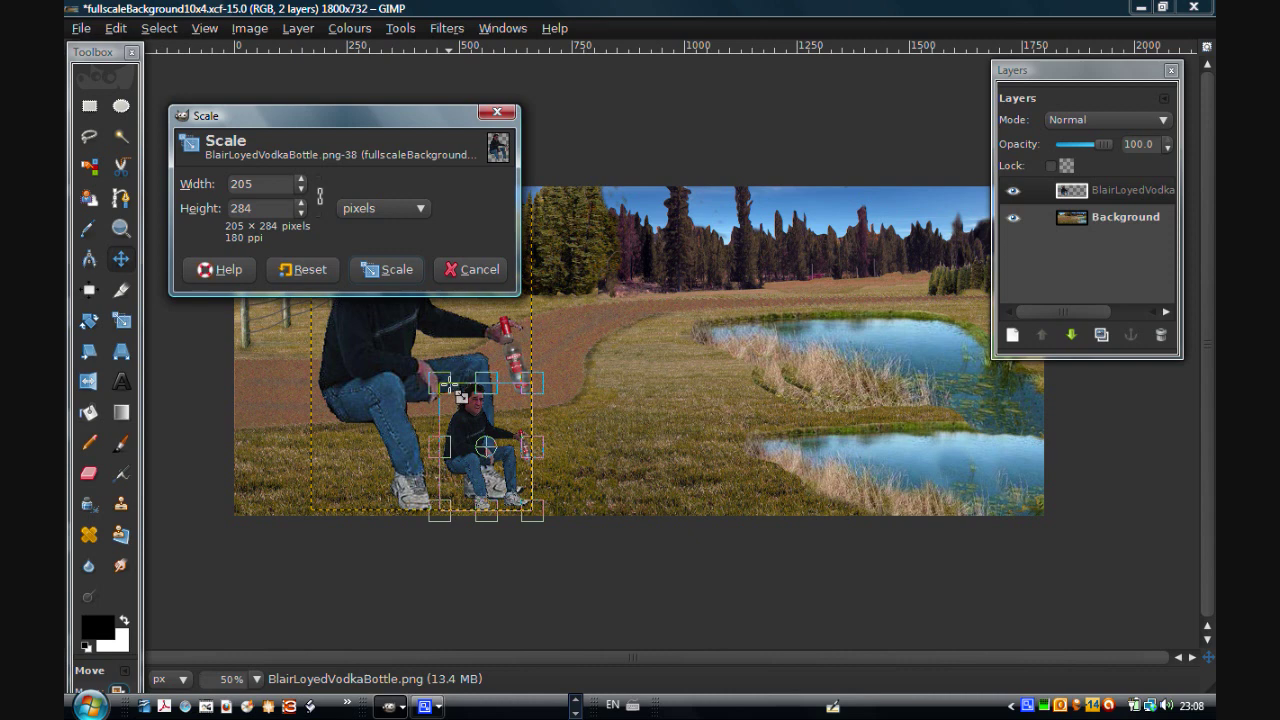
pyautogui.click(387, 270)
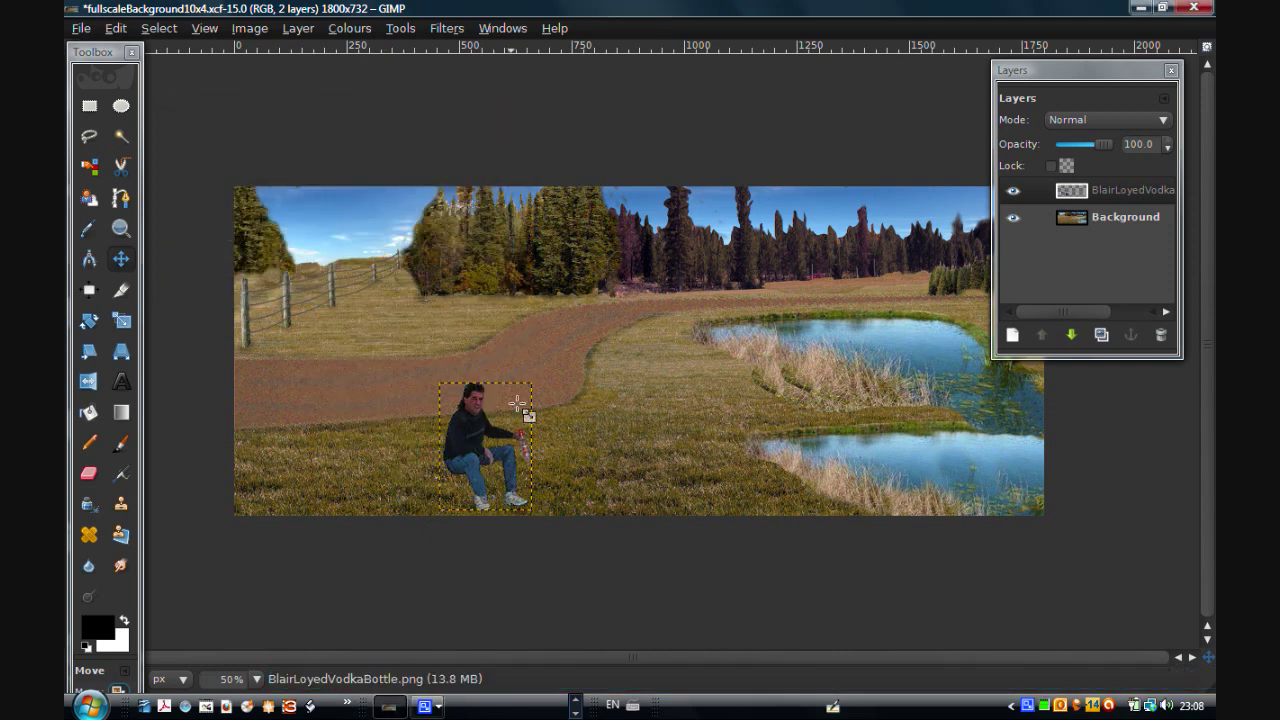
pyautogui.click(122, 258)
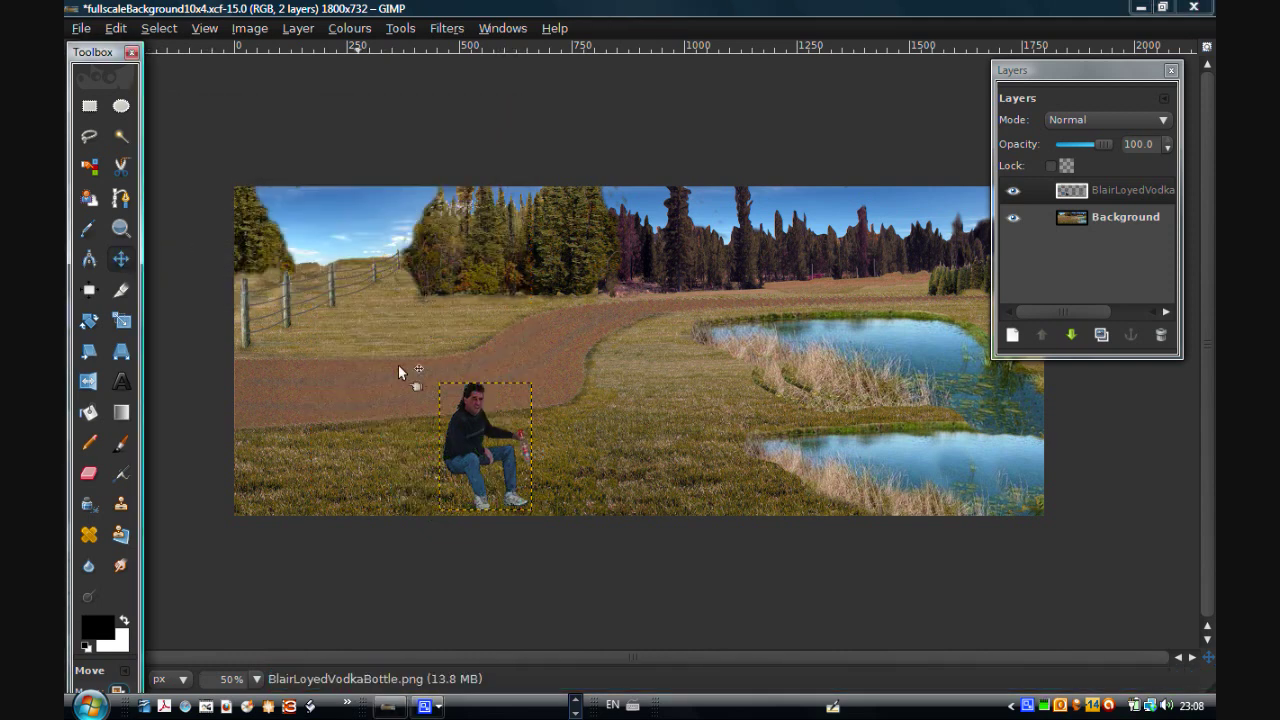
pyautogui.moveTo(469, 419); pyautogui.dragTo(432, 394)
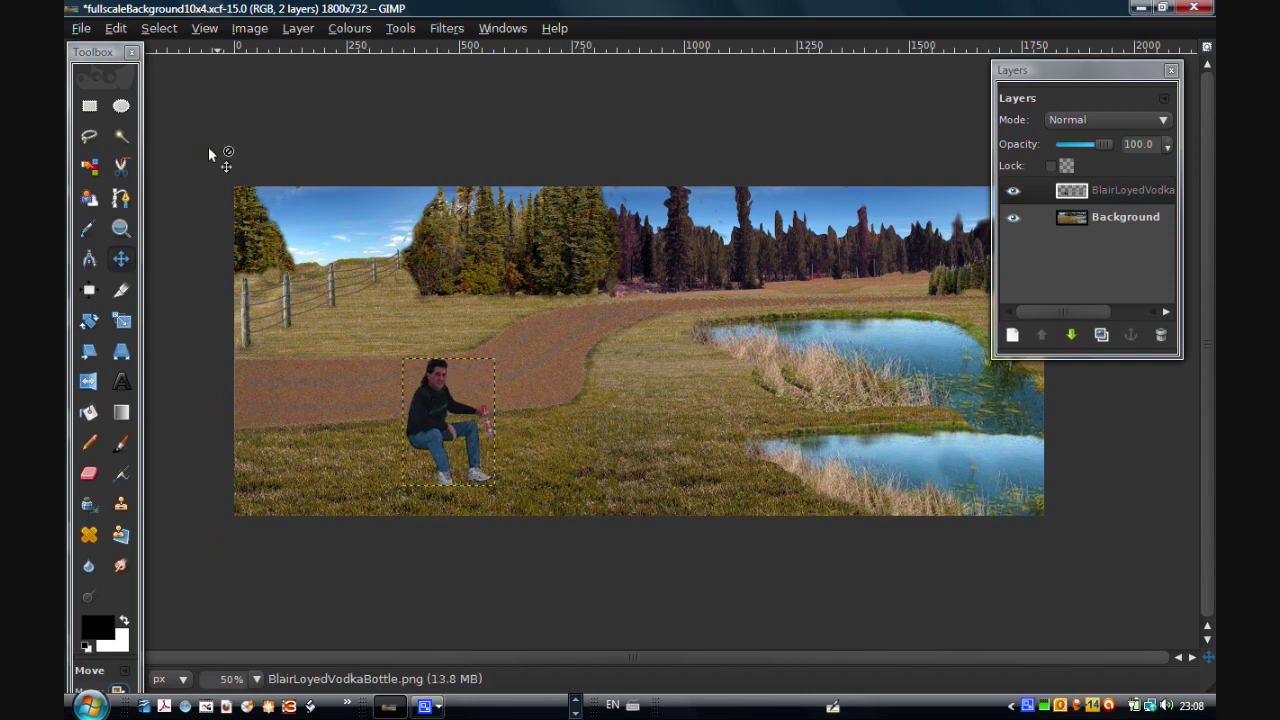
# Add Log.png from GimpTutorial > Transparancies as a third layer in the meadow scene
pyautogui.click(82, 30)
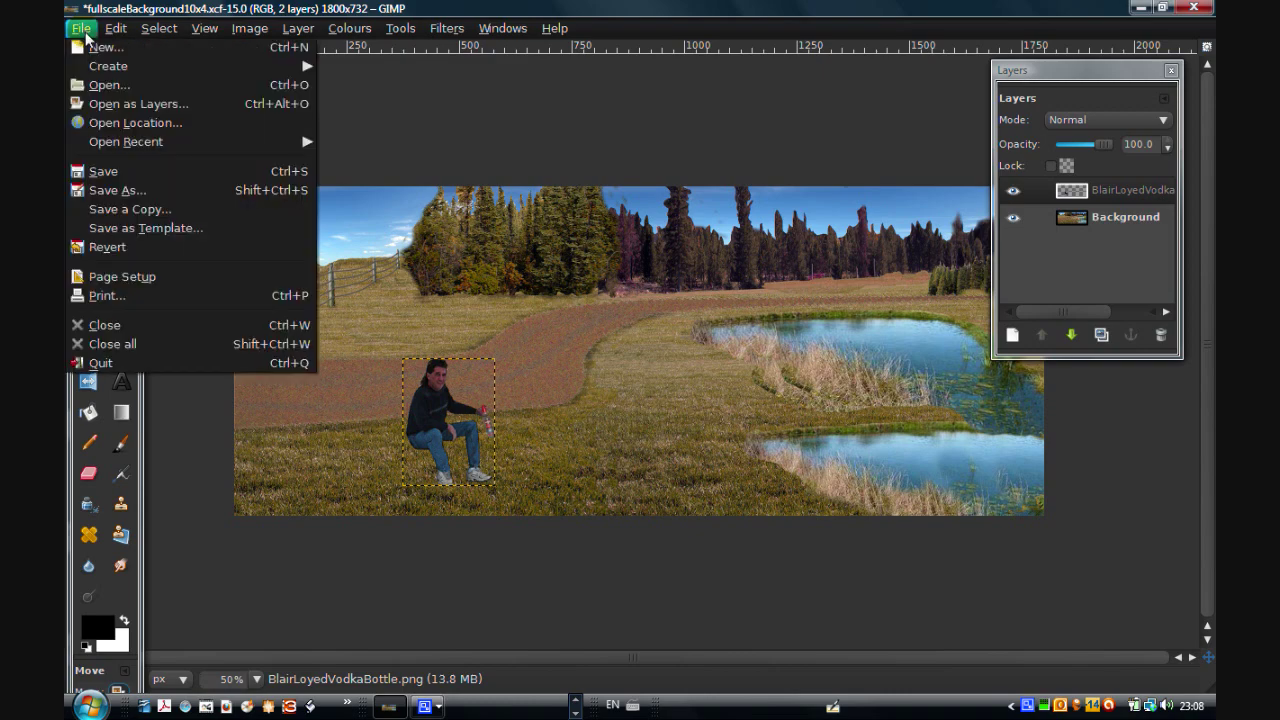
pyautogui.click(144, 105)
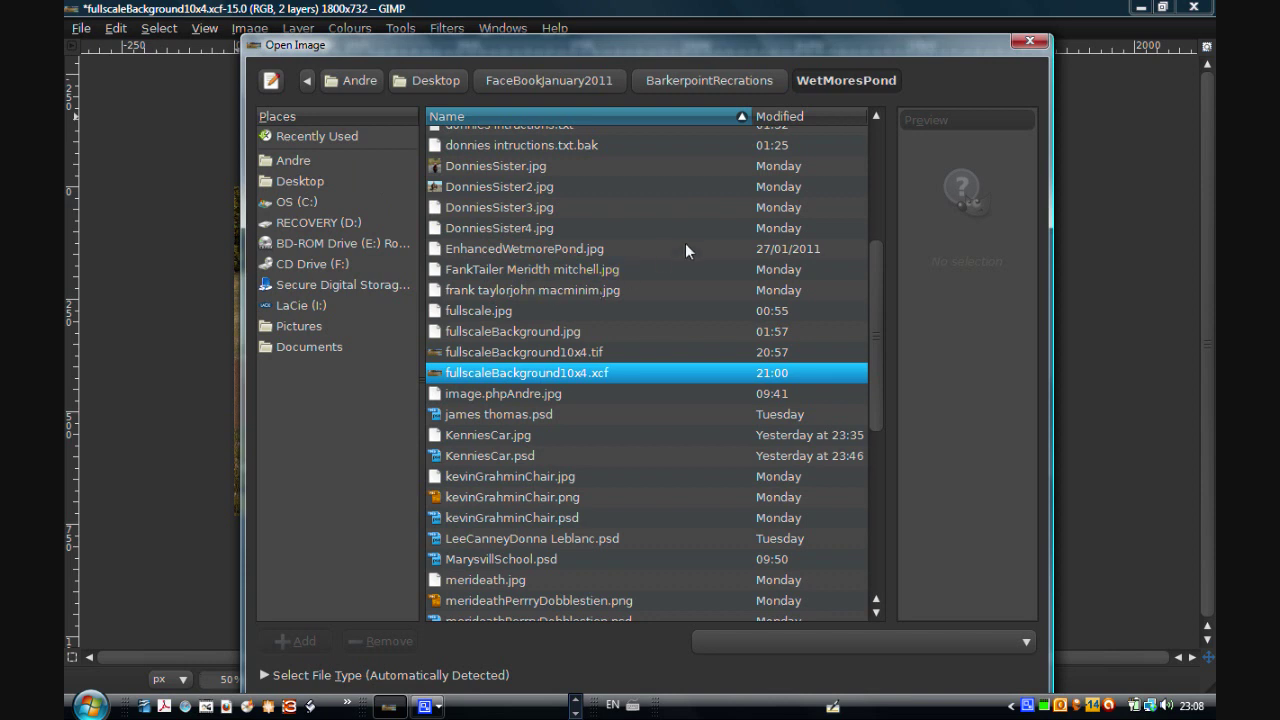
pyautogui.click(830, 82)
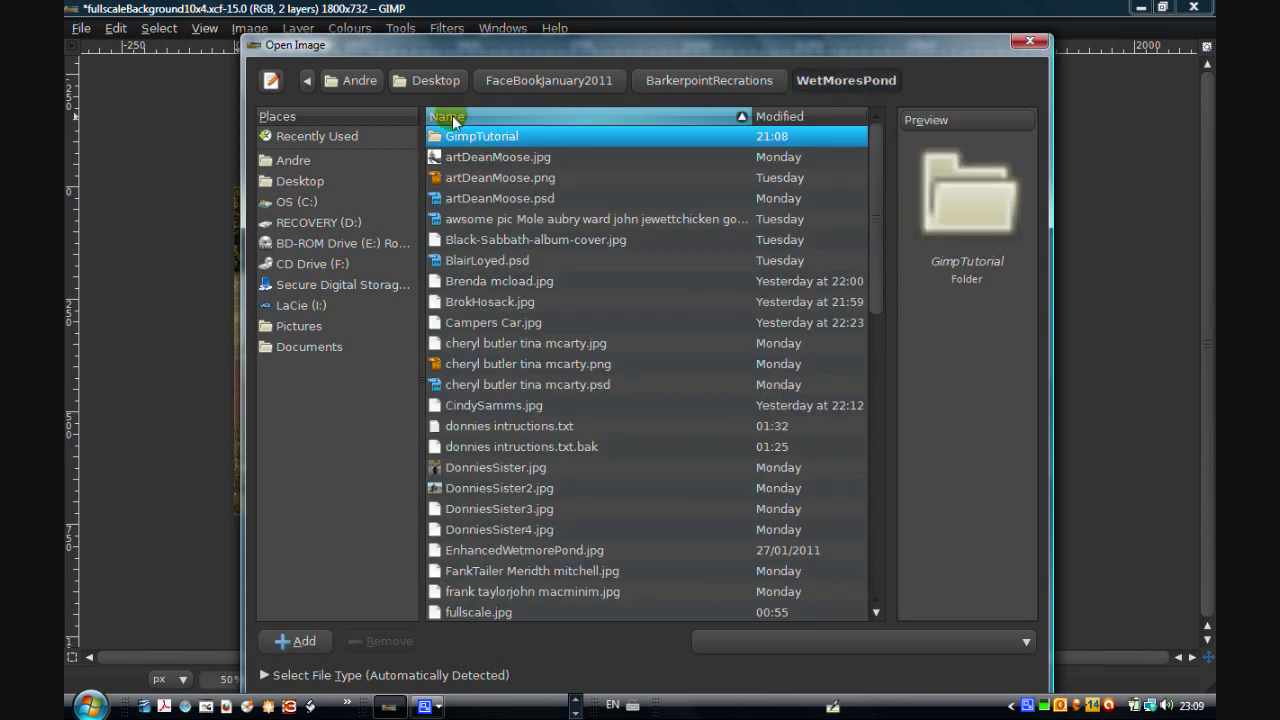
pyautogui.doubleClick(458, 137)
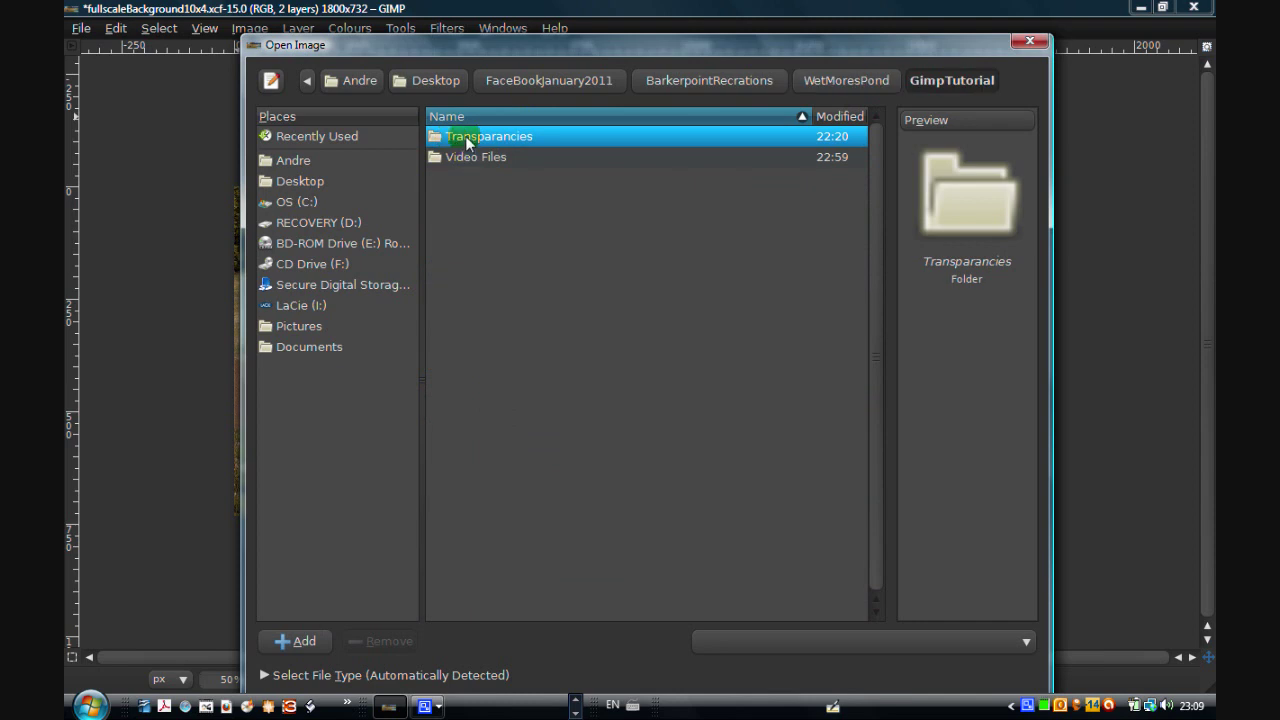
pyautogui.doubleClick(465, 140)
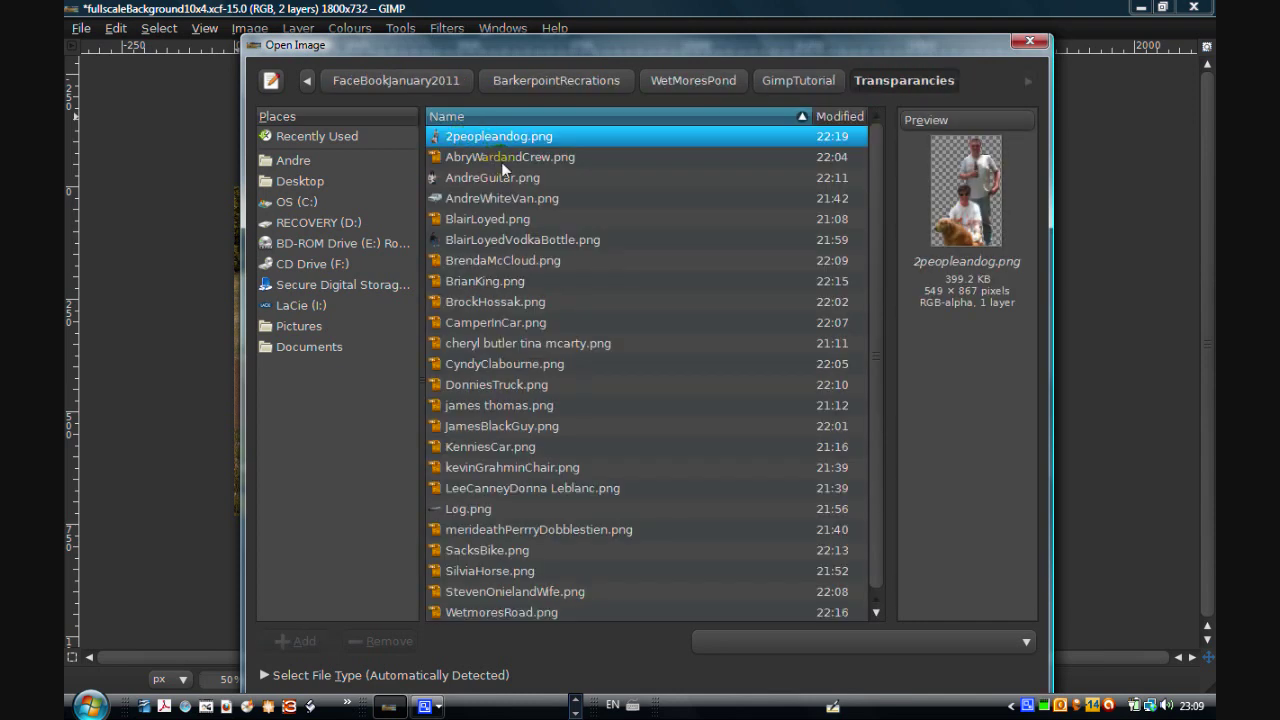
pyautogui.doubleClick(479, 508)
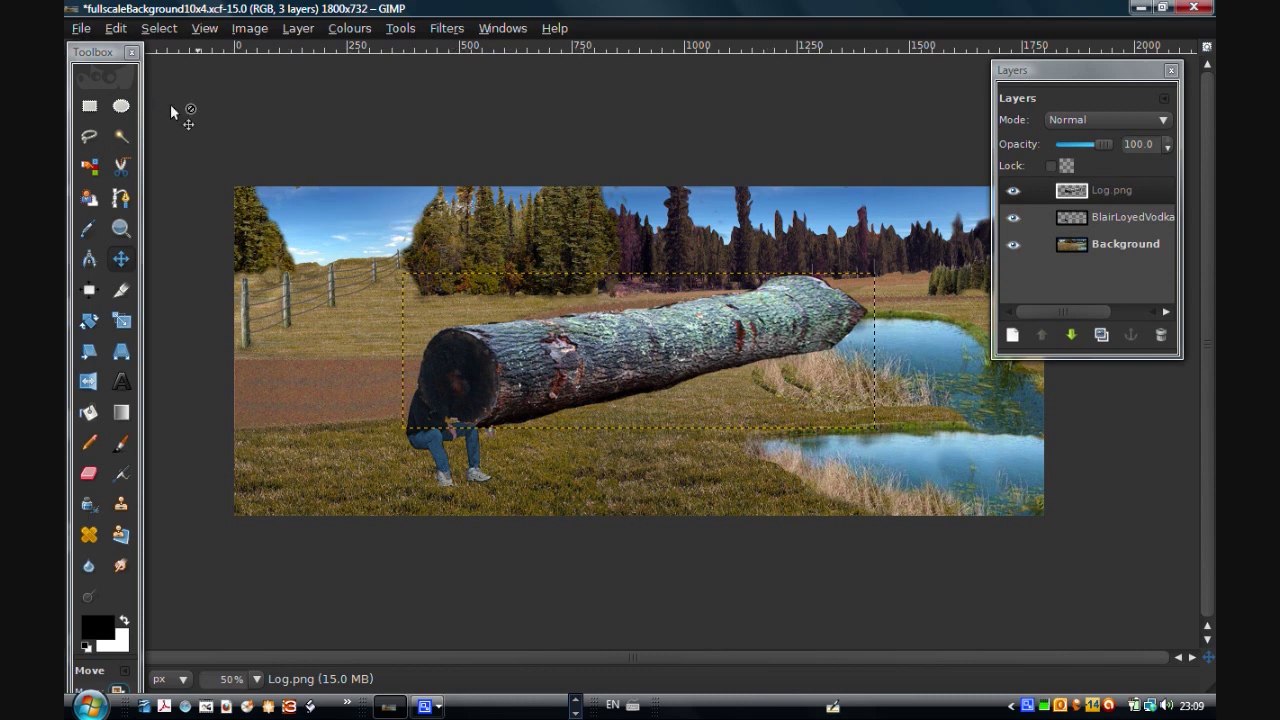
# Scale the log to 320 × 105 pixels and drag it from the pond onto the seated man
pyautogui.click(115, 313)
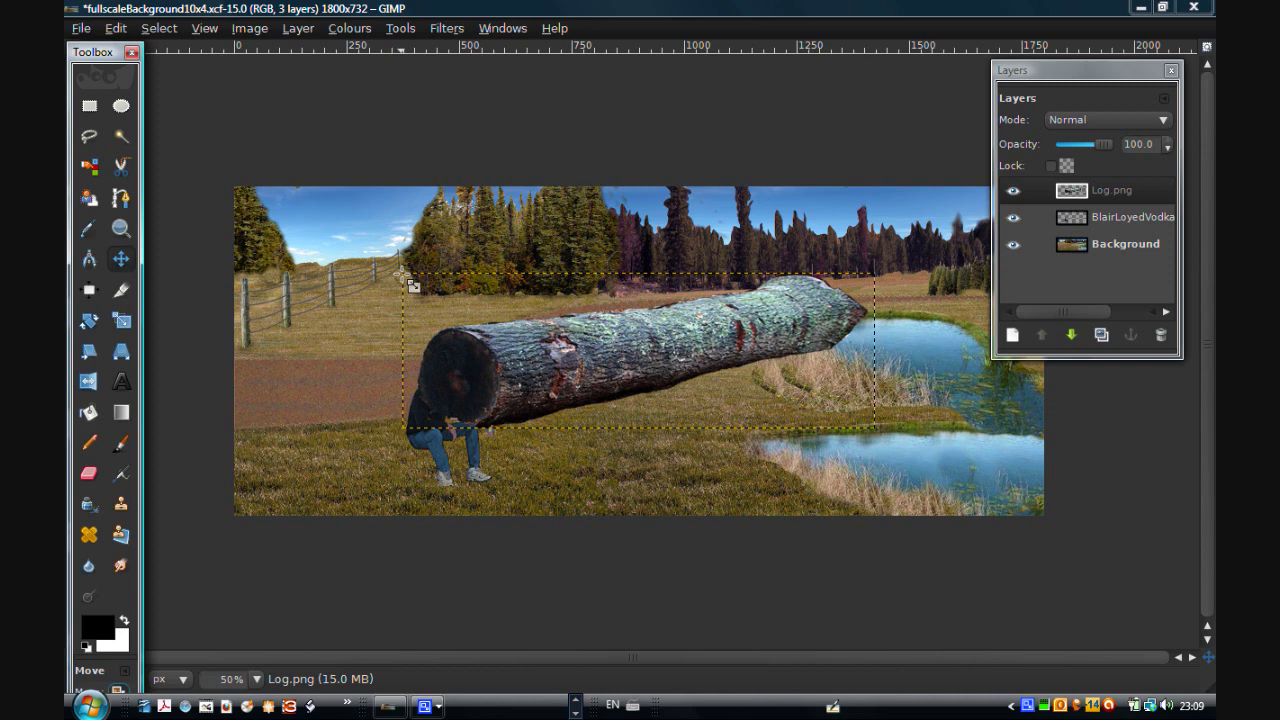
pyautogui.hotkey('shift', 's')
pyautogui.click(405, 280)
pyautogui.moveTo(408, 282); pyautogui.dragTo(537, 383)
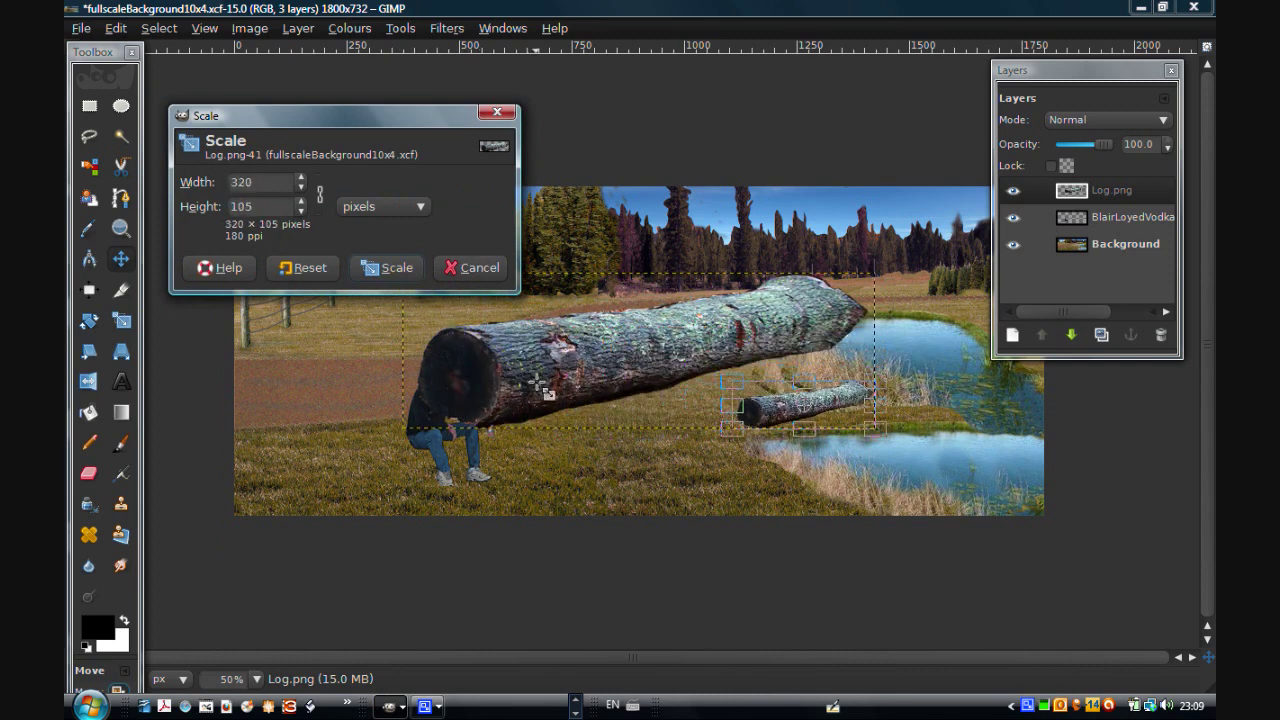
pyautogui.click(392, 269)
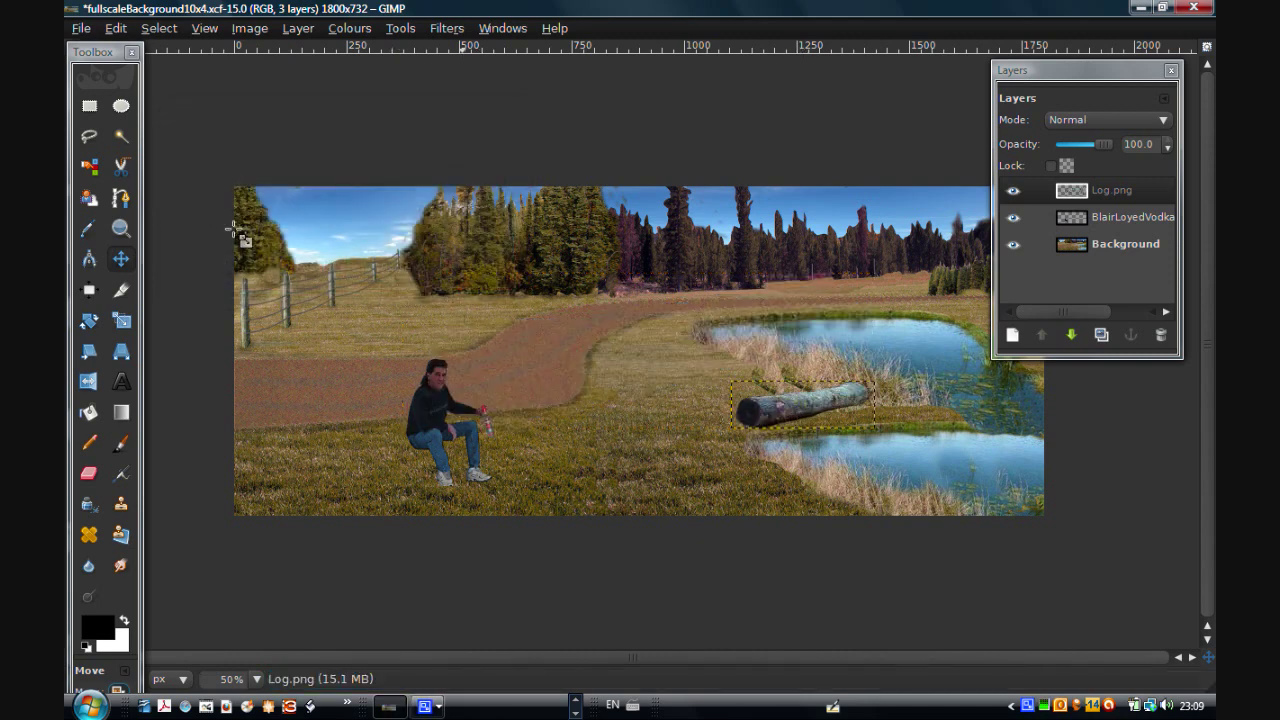
pyautogui.click(120, 258)
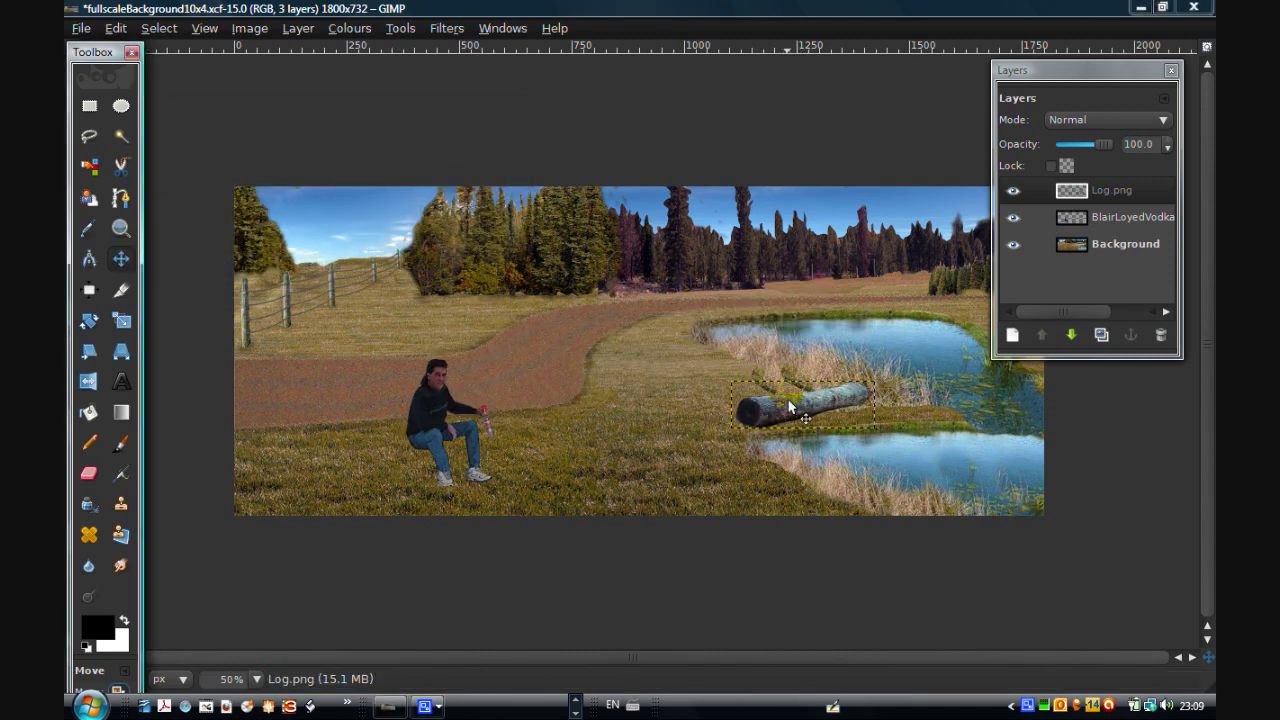
pyautogui.moveTo(787, 398); pyautogui.dragTo(422, 446)
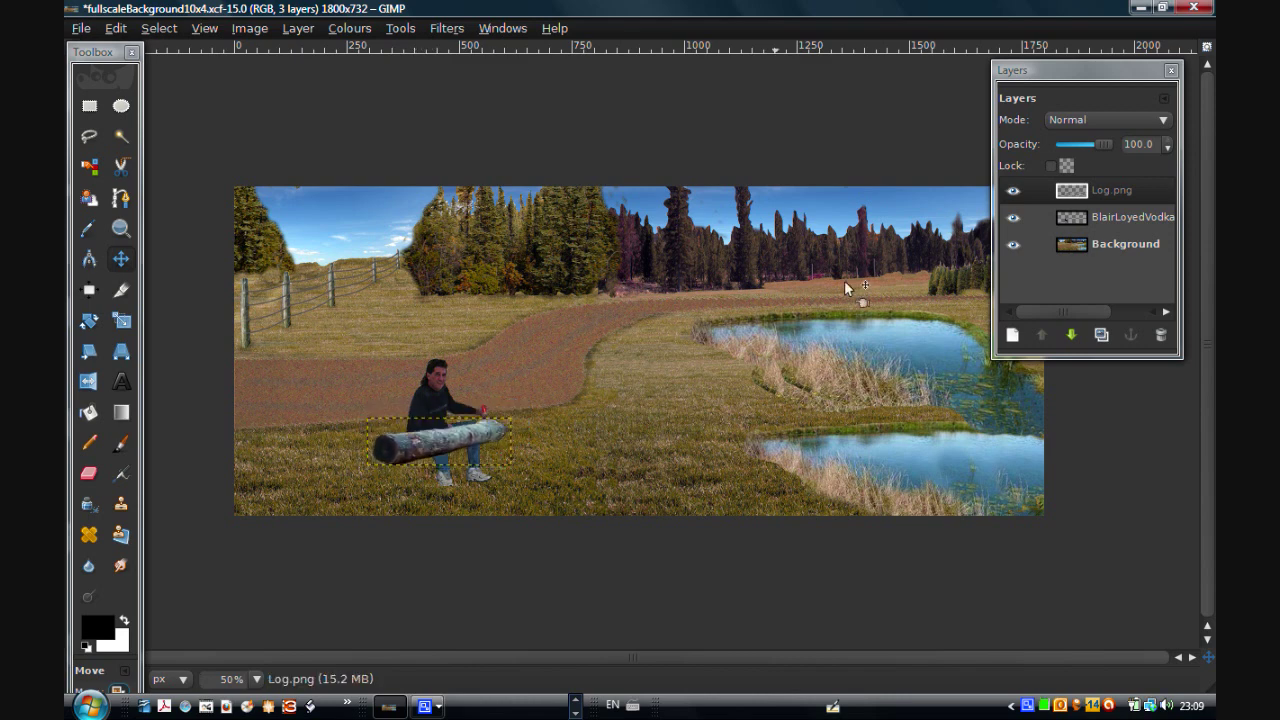
# Lower Log.png beneath the man's layer and nudge it so he sits on the trunk
pyautogui.click(1071, 336)
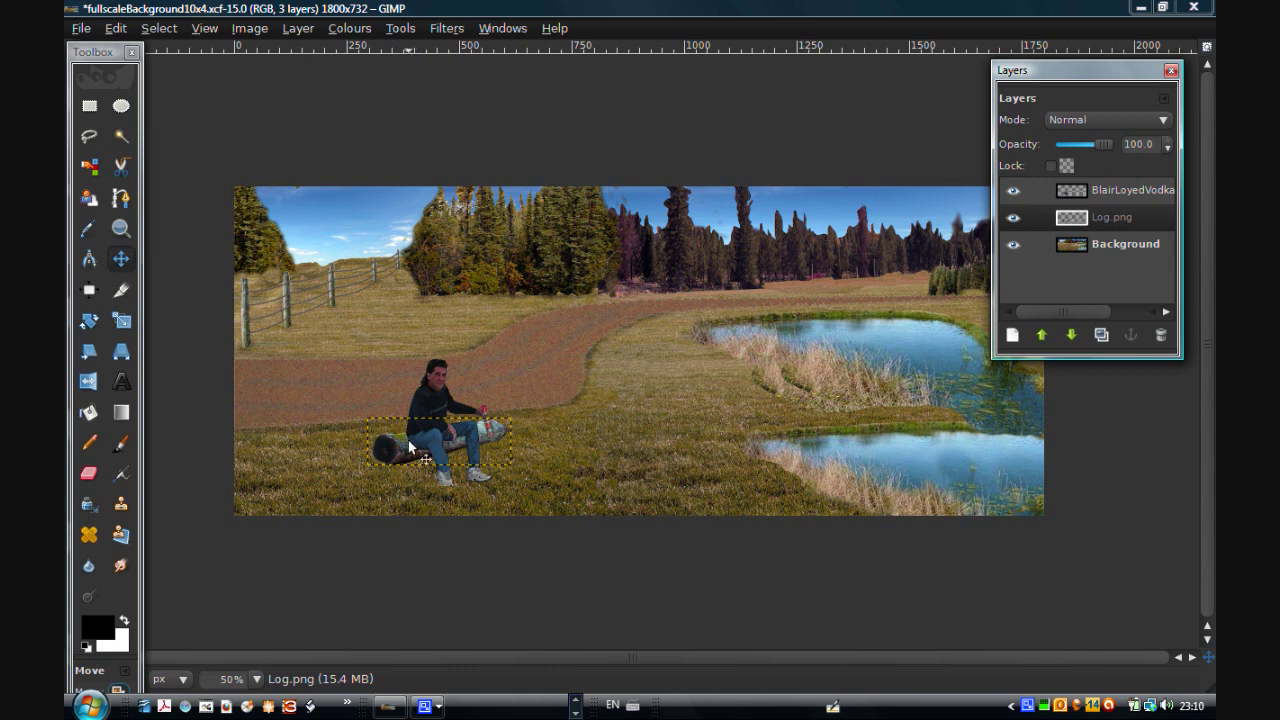
pyautogui.moveTo(402, 445); pyautogui.dragTo(415, 453)
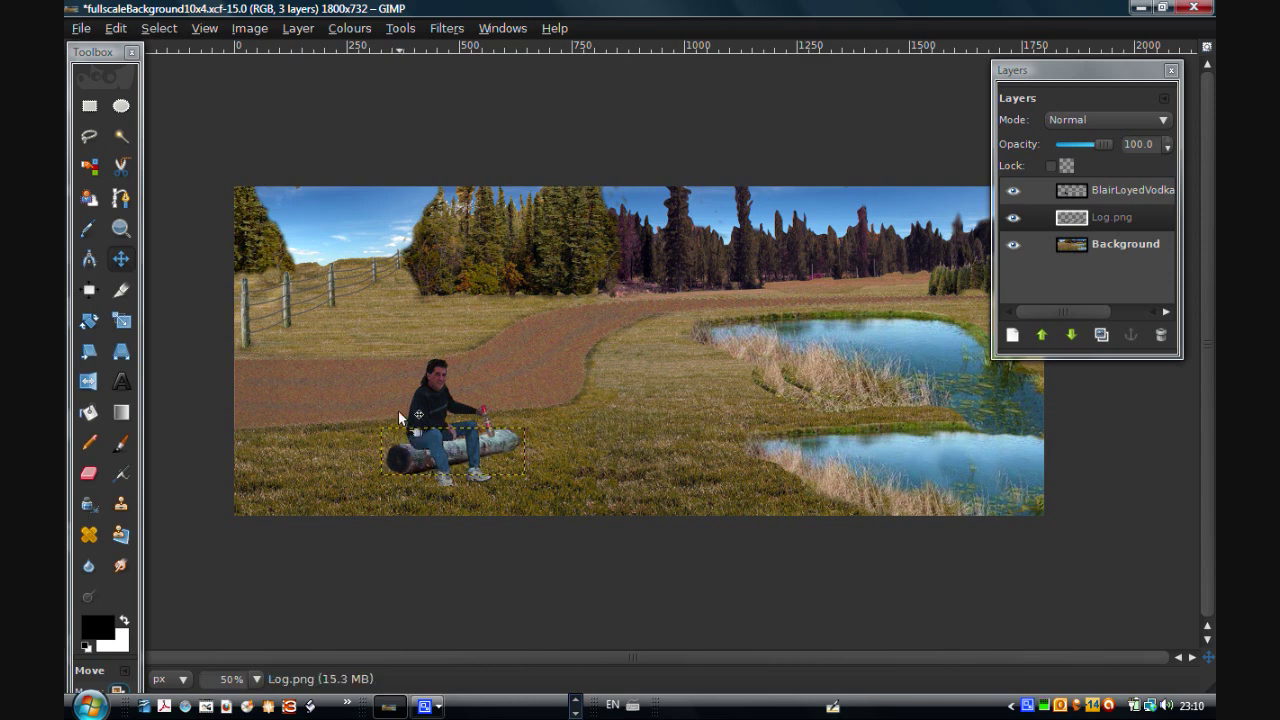